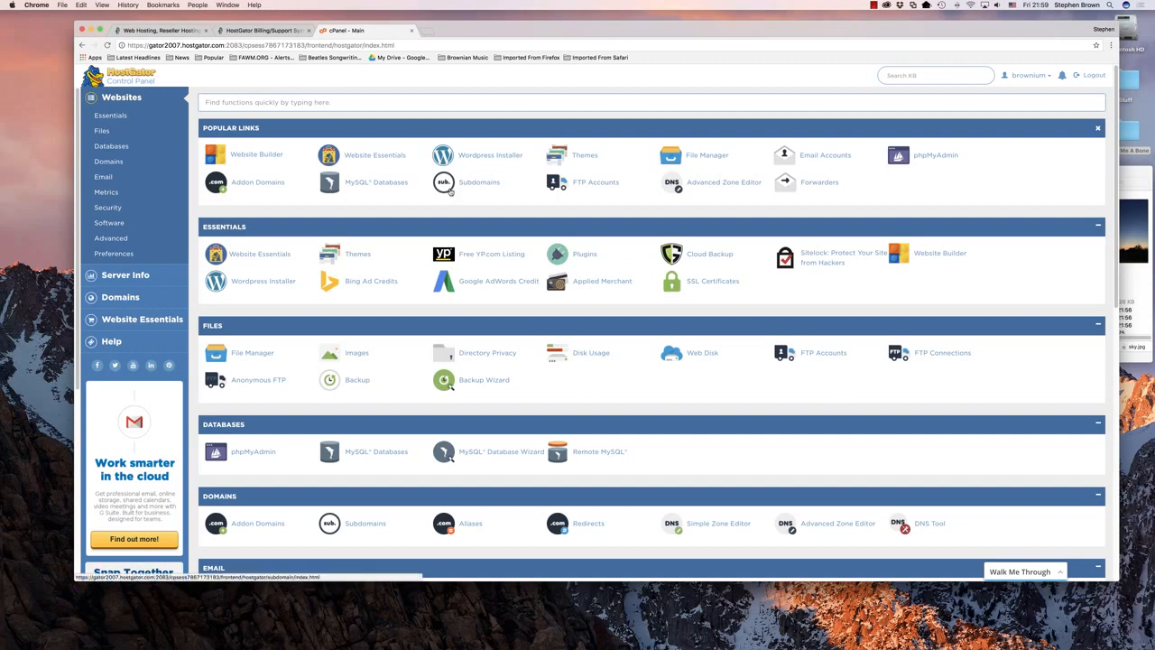
- Open the WordPress installer and choose accidentalinternet.com as the installation domain, leaving the directory empty, and continue to the site details
left_click(108, 223)
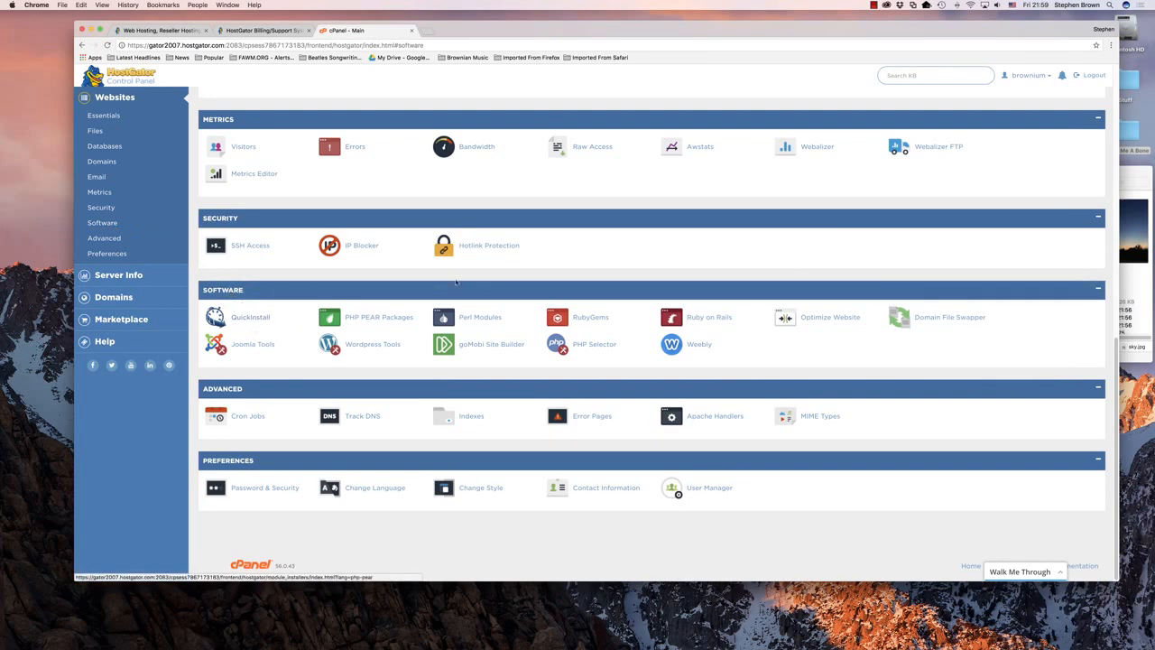
scroll(547, 244, "up", 15)
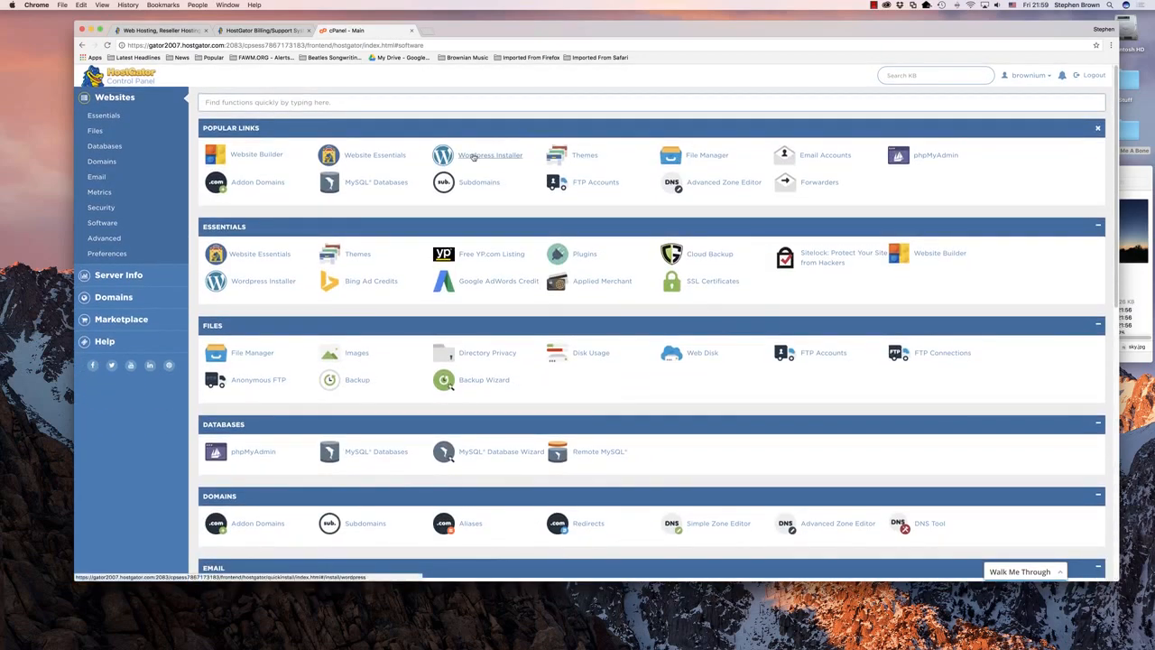
left_click(473, 156)
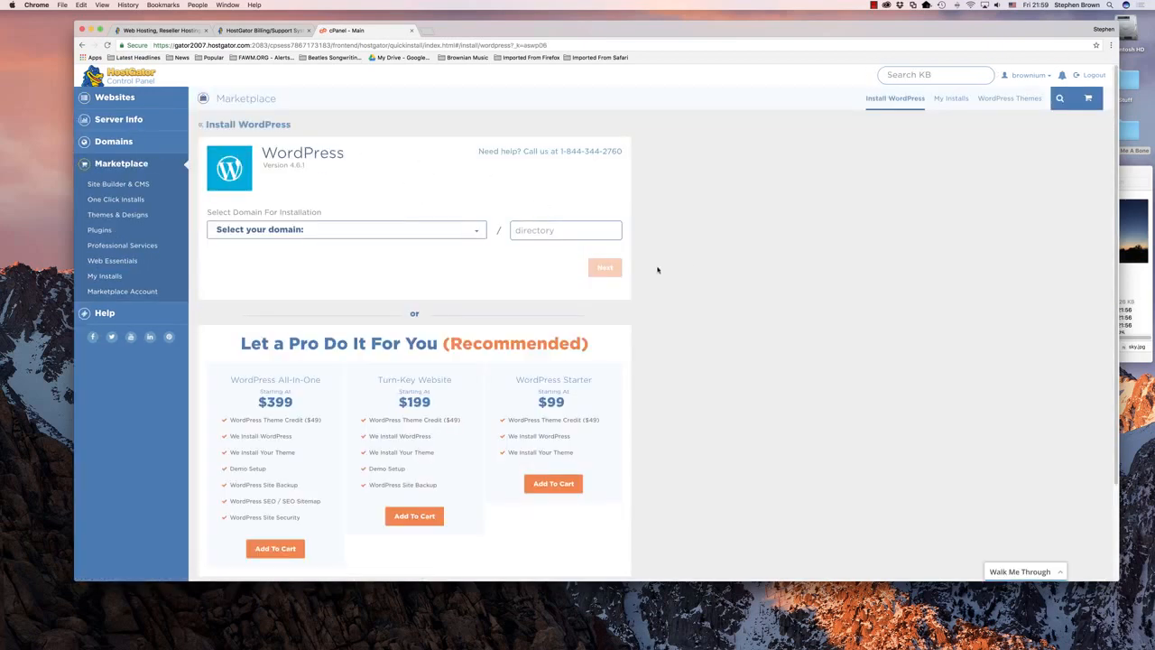
left_click(478, 233)
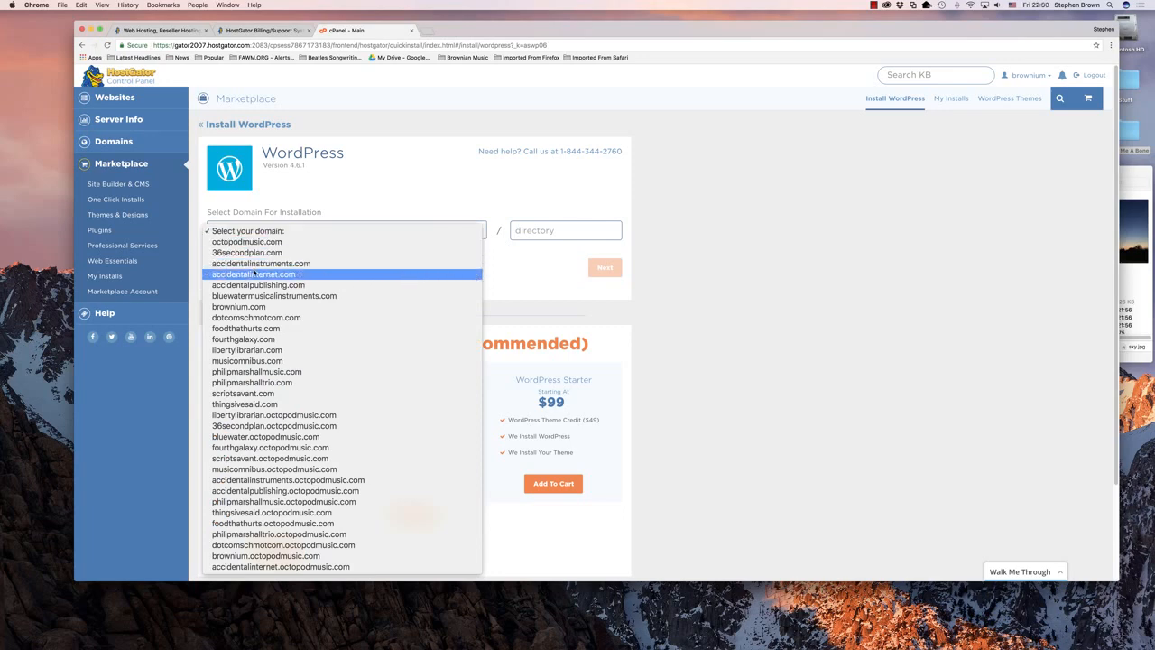
left_click(228, 275)
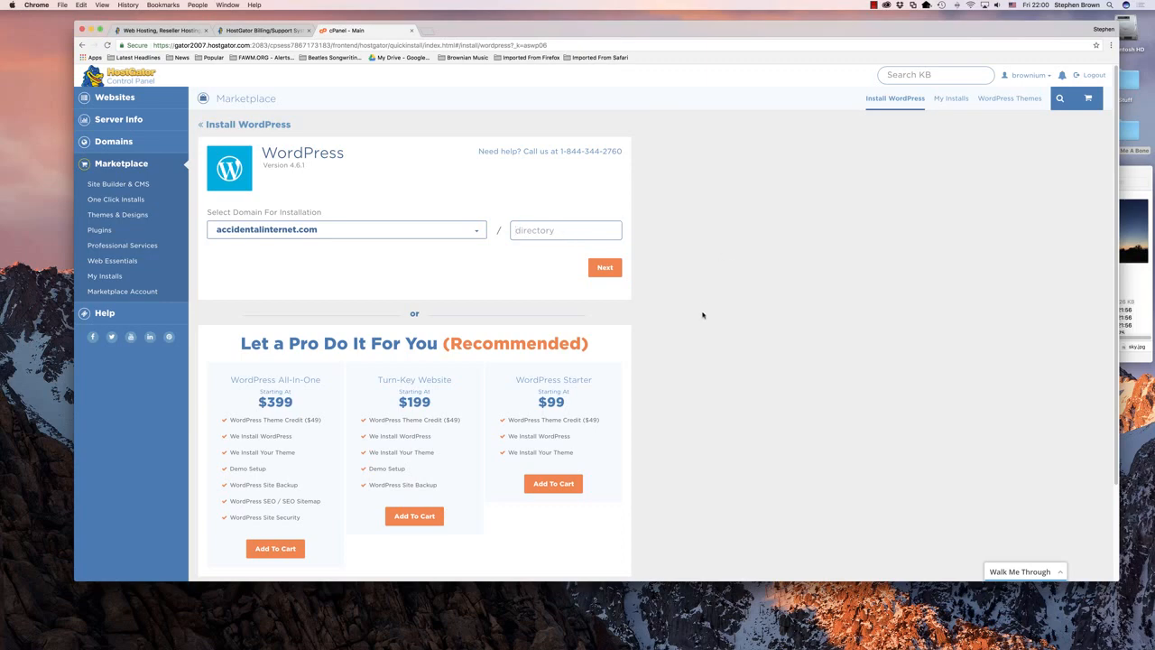
left_click_drag(590, 345, 240, 345)
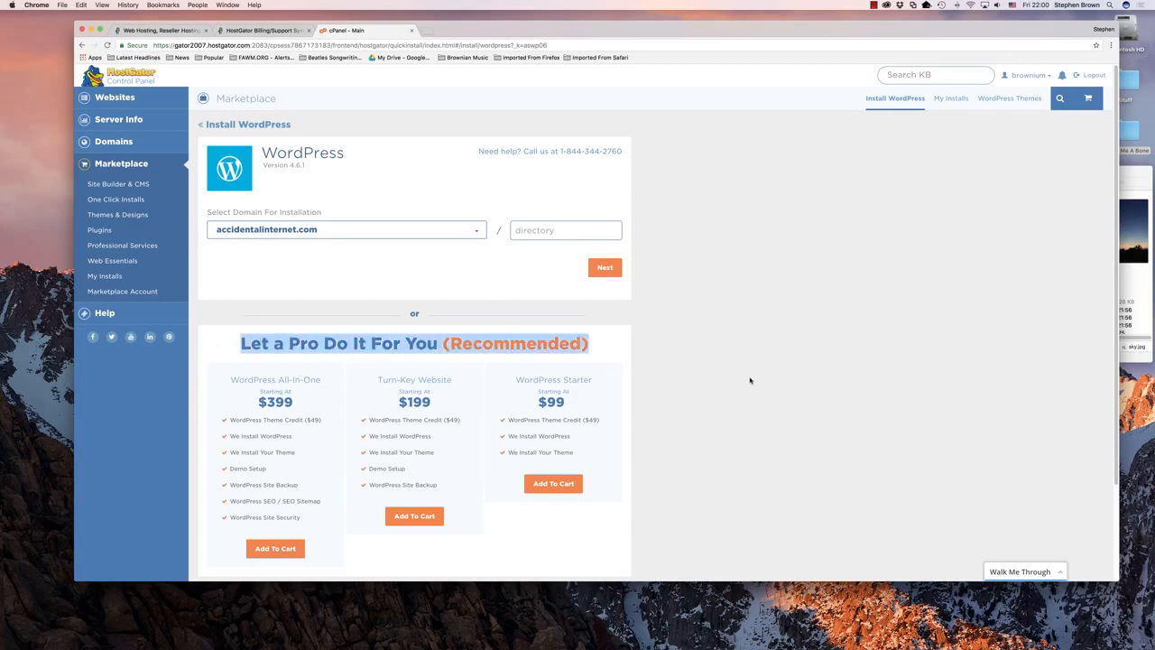
left_click(711, 383)
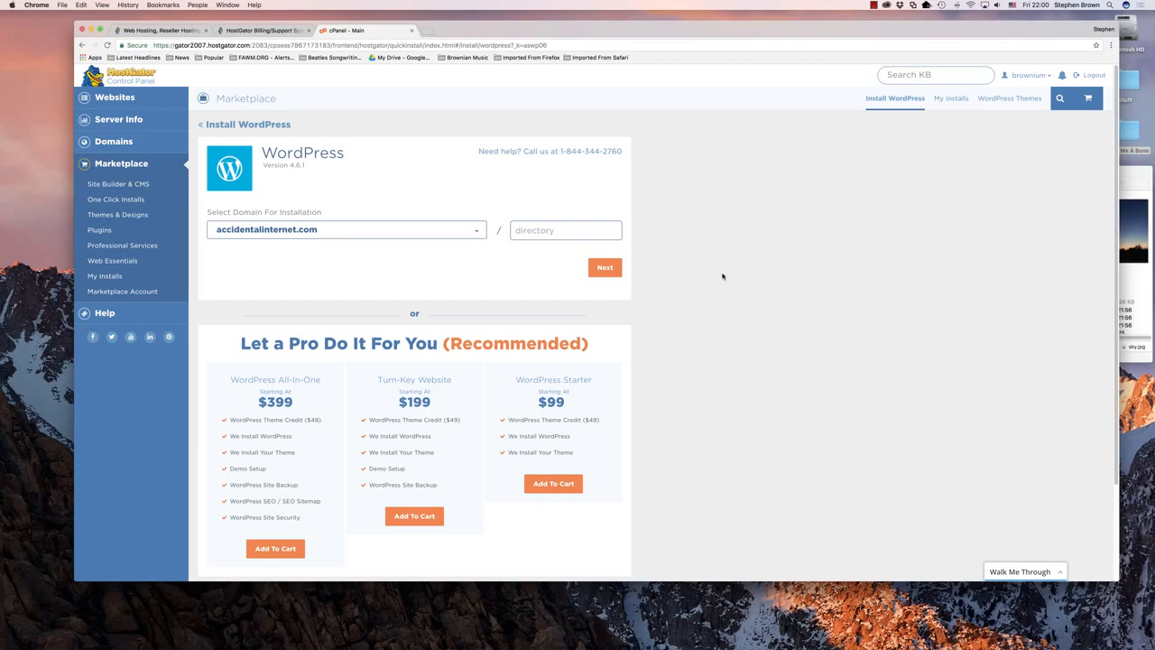
left_click(603, 269)
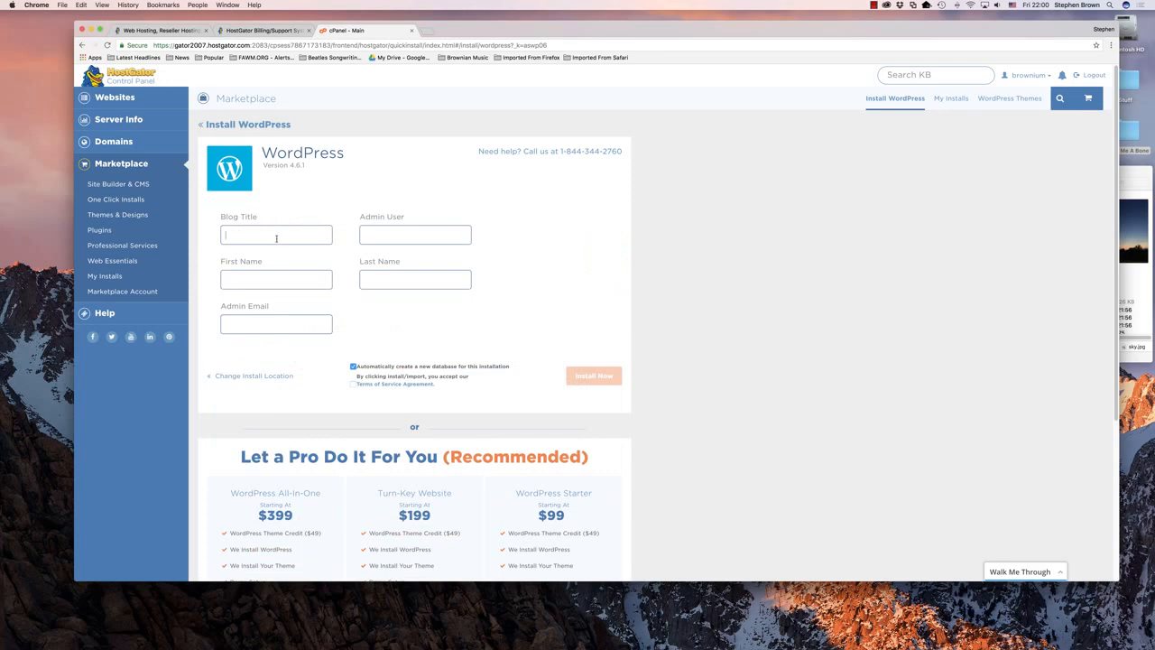
- Fill in the blog title "Accidental Internet", "me" as admin user, first name and last name, and the admin's e-mail address
type("Accident")
type("al Internet")
type("me")
key("Tab")
type("me")
type("me")
type("brow")
key("Down")
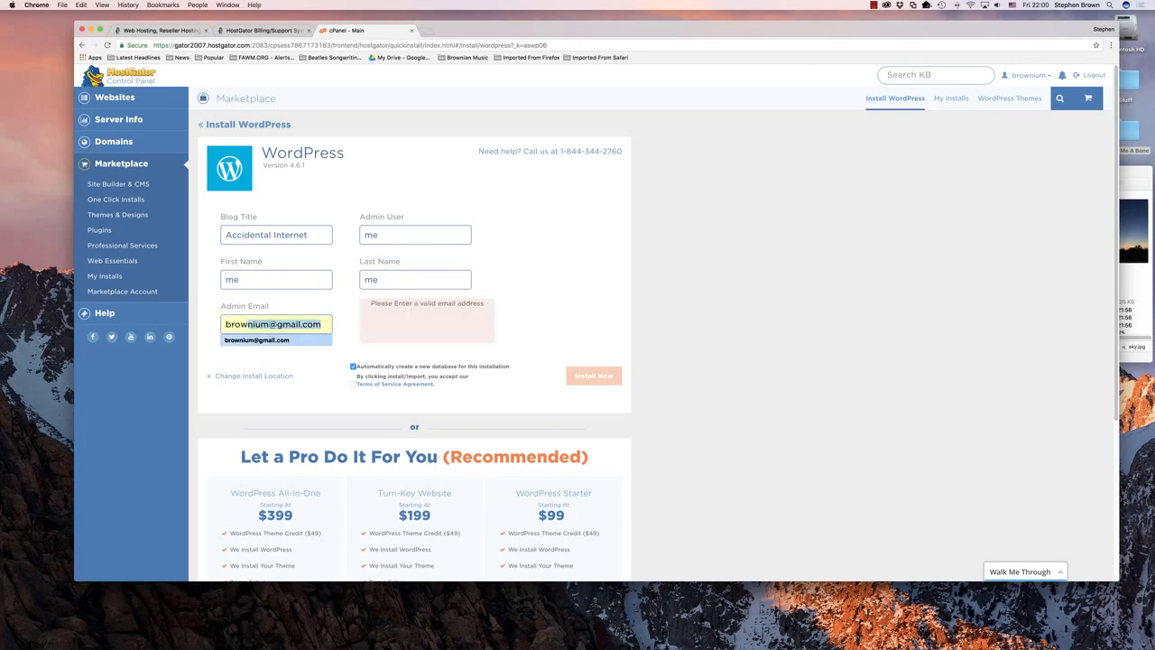
key("Return")
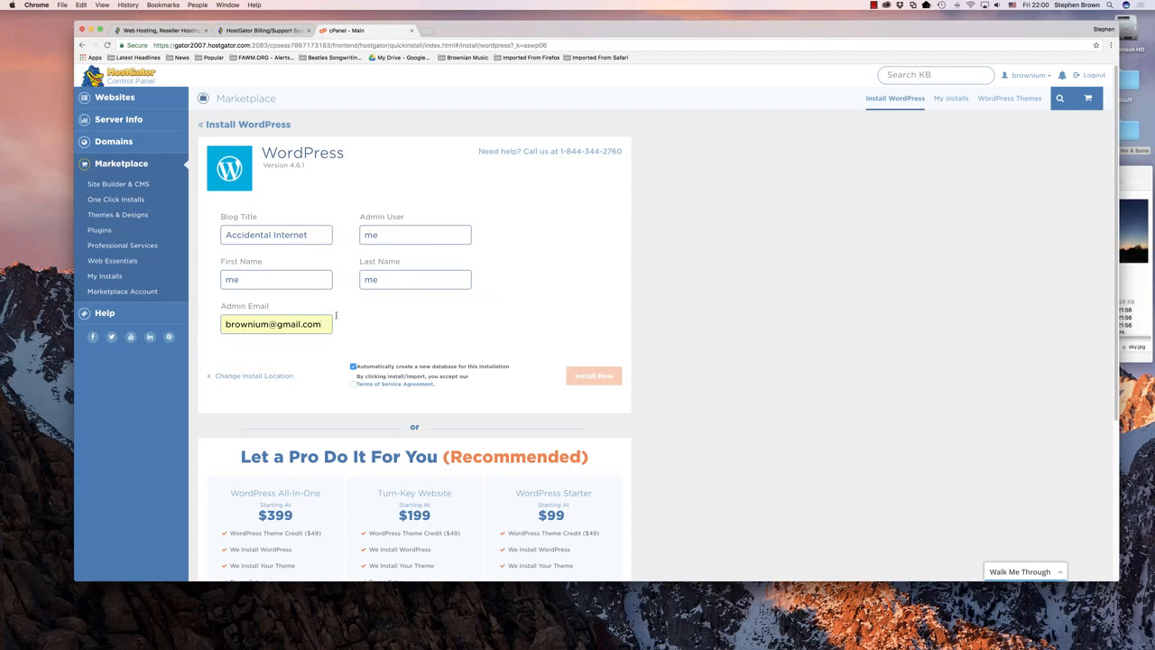
- Accept the Terms of Service Agreement and install WordPress with an automatically created database
double_click(263, 324)
left_click(262, 324)
left_click(375, 325)
left_click(353, 383)
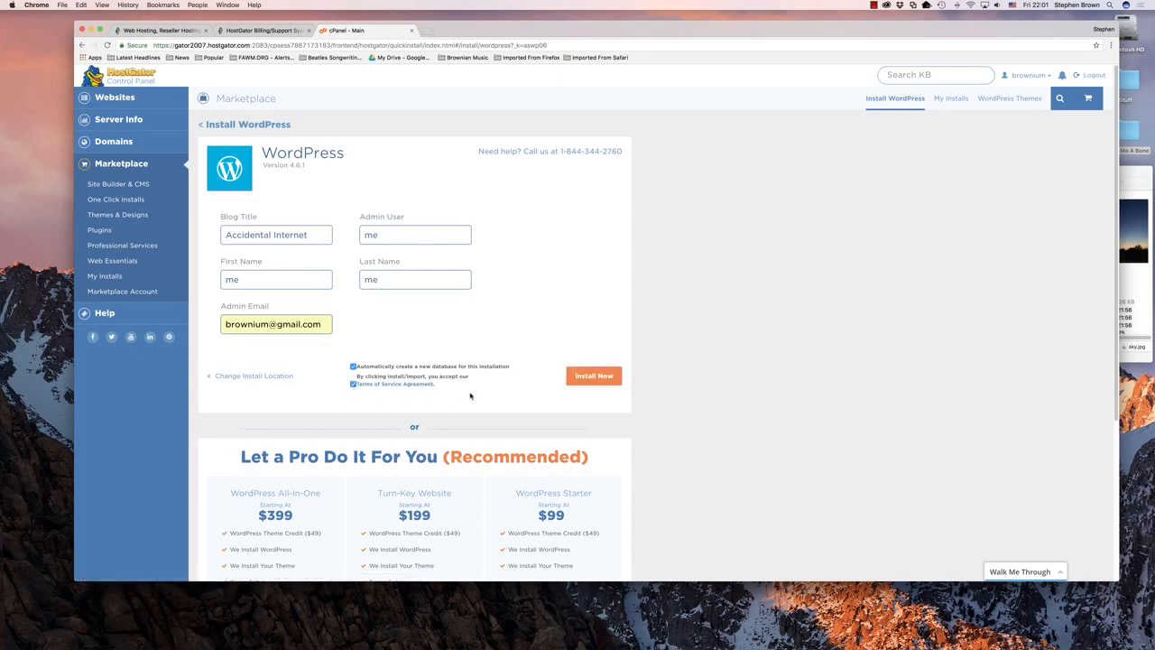
left_click(593, 377)
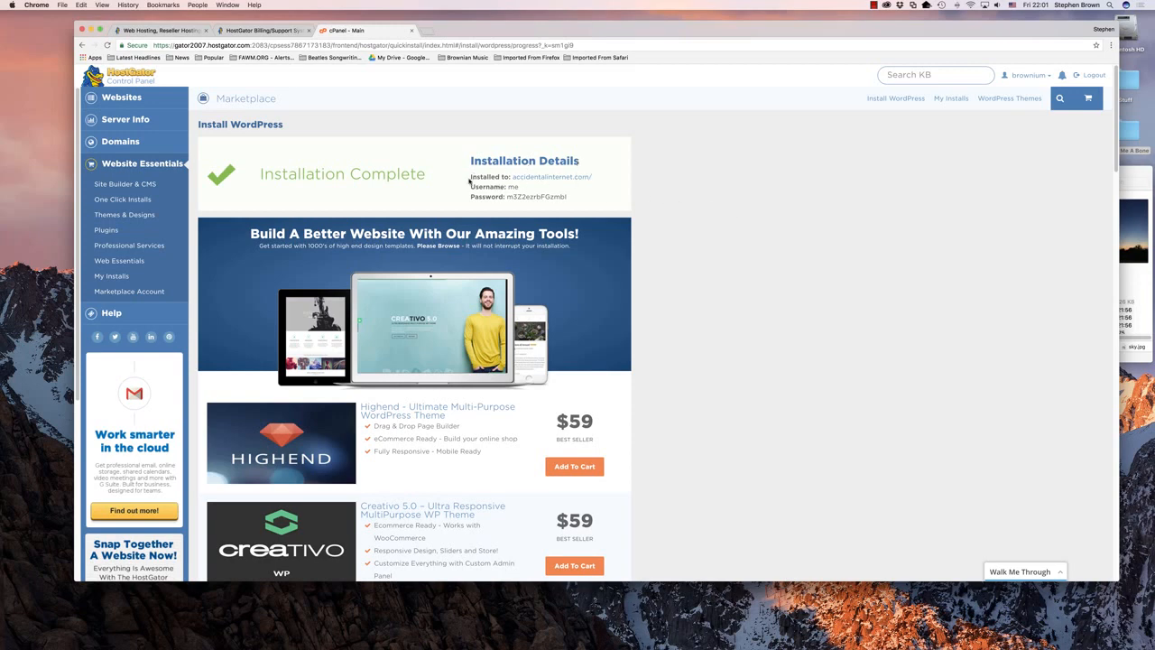
- Copy the generated admin password from the installation details and open the installed accidentalinternet.com site in a new tab
left_click_drag(470, 176, 581, 201)
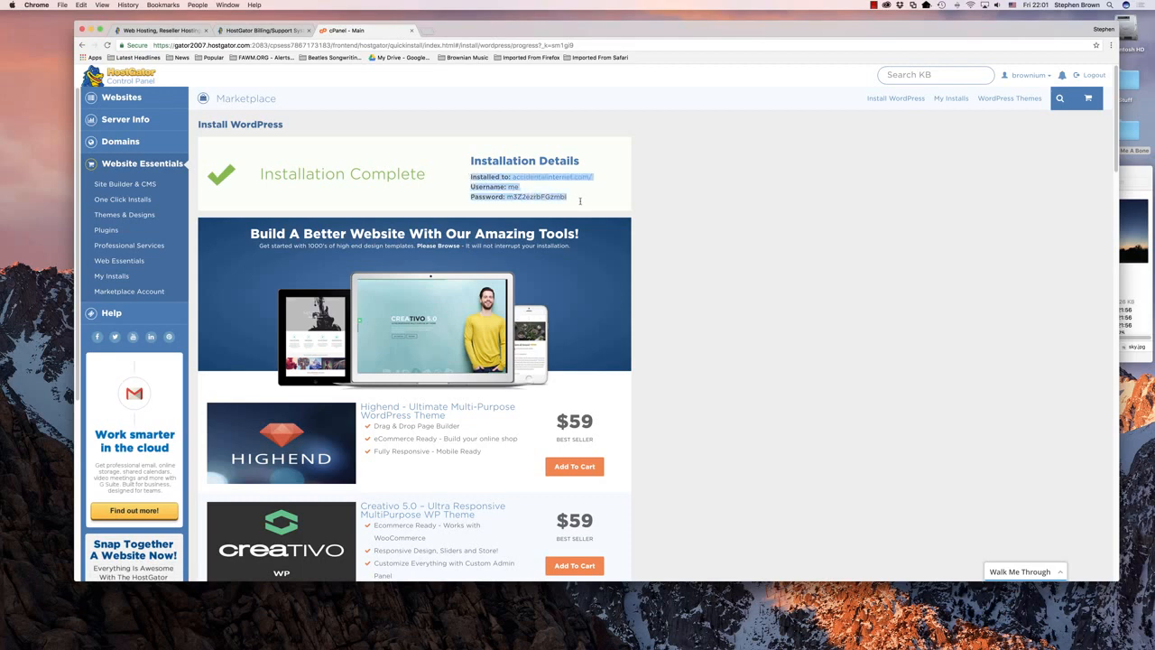
left_click(691, 207)
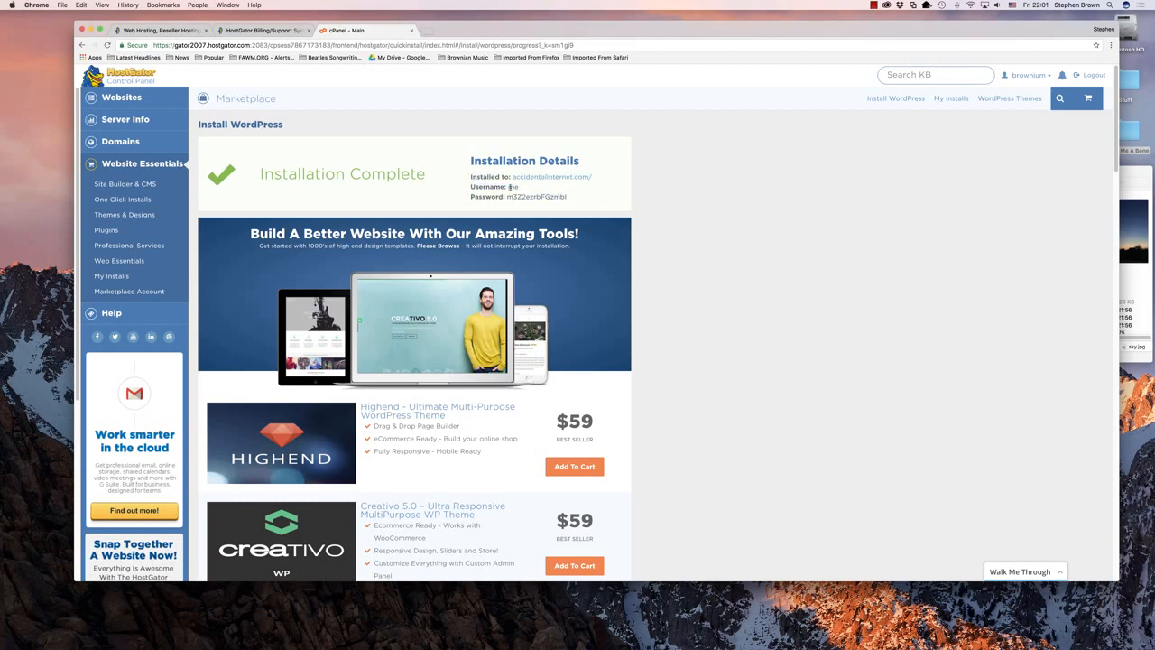
left_click_drag(507, 195, 569, 197)
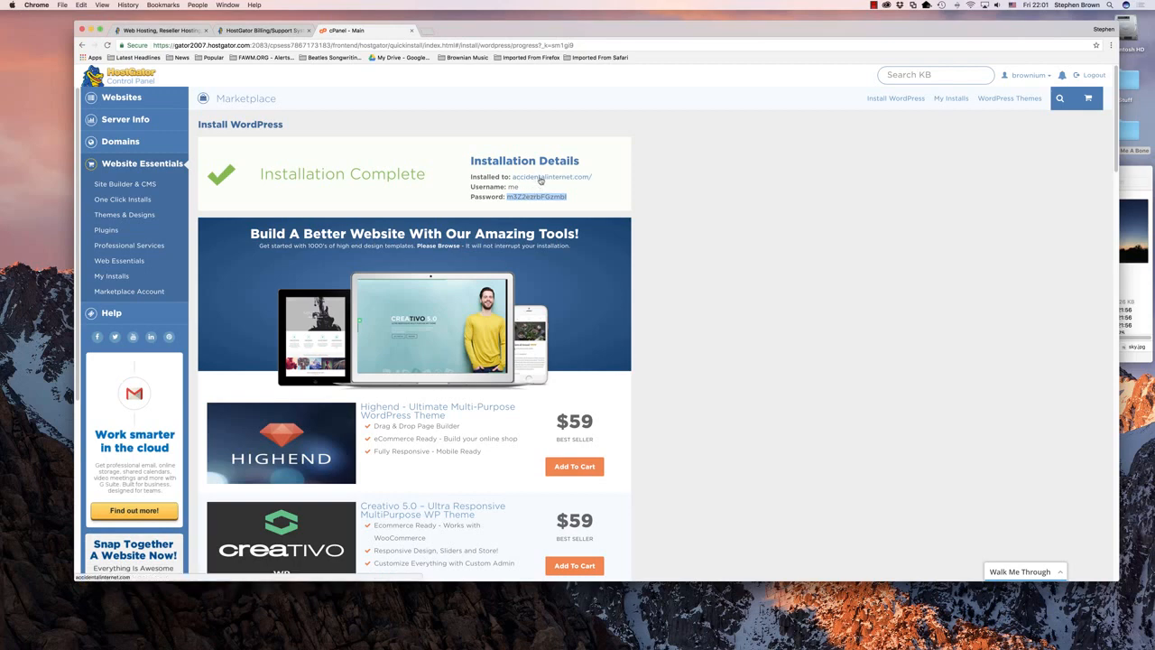
right_click(540, 180)
left_click(579, 179)
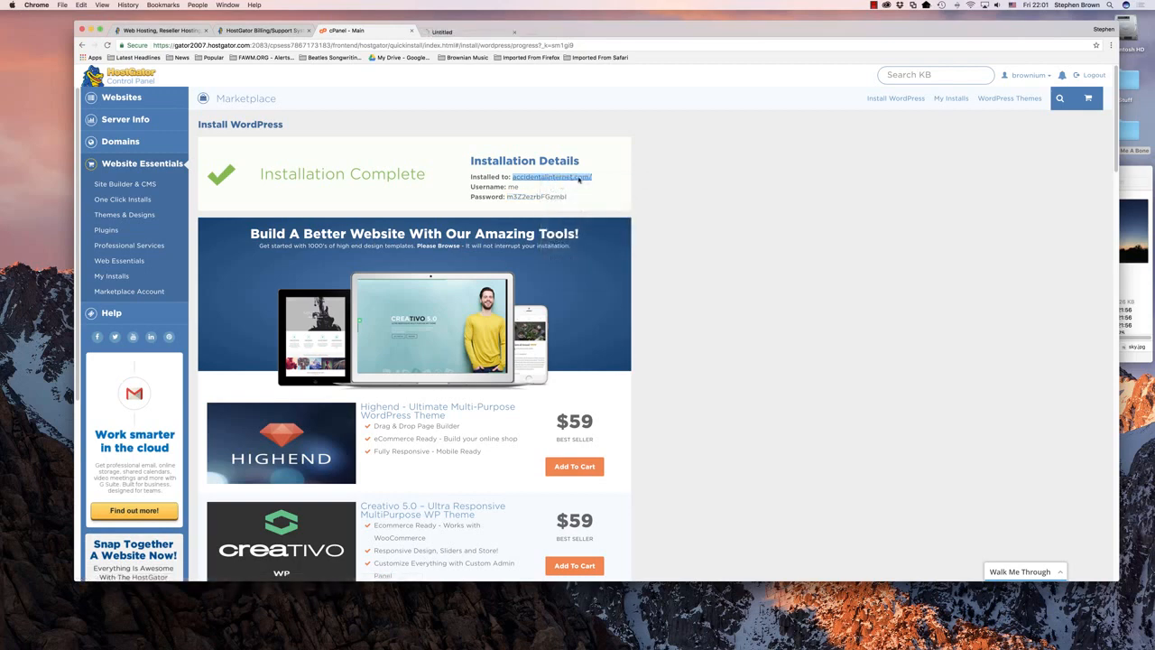
left_click(466, 33)
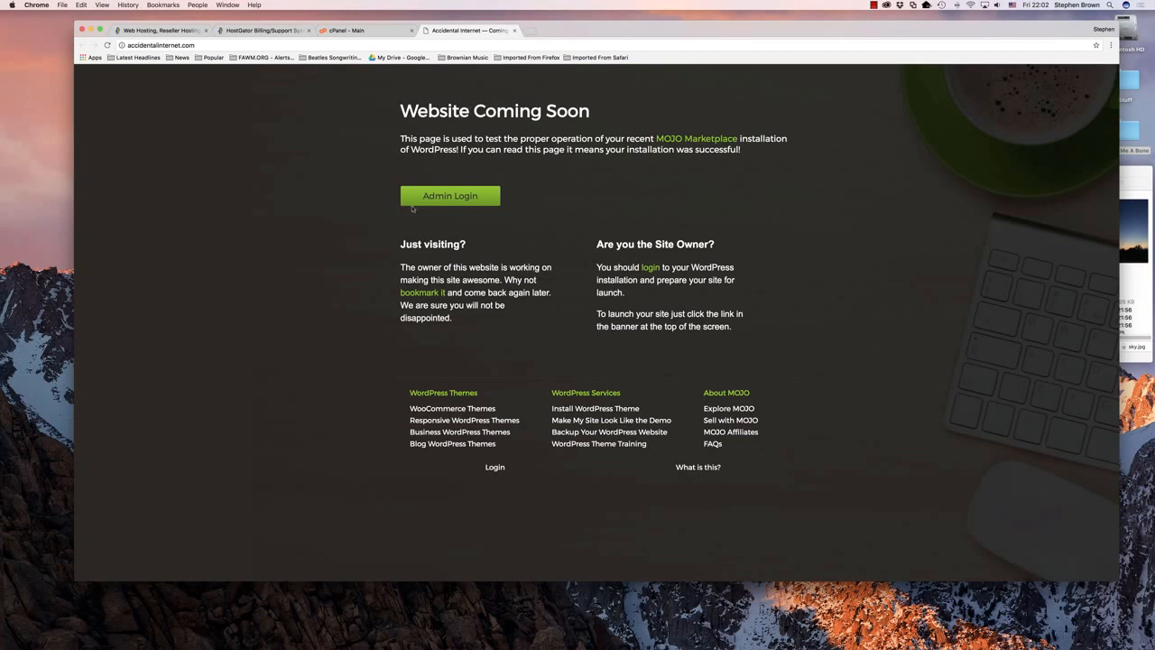
- Log in to the site's WordPress admin as "me" with the copied account password, and save the login in the browser
left_click(443, 198)
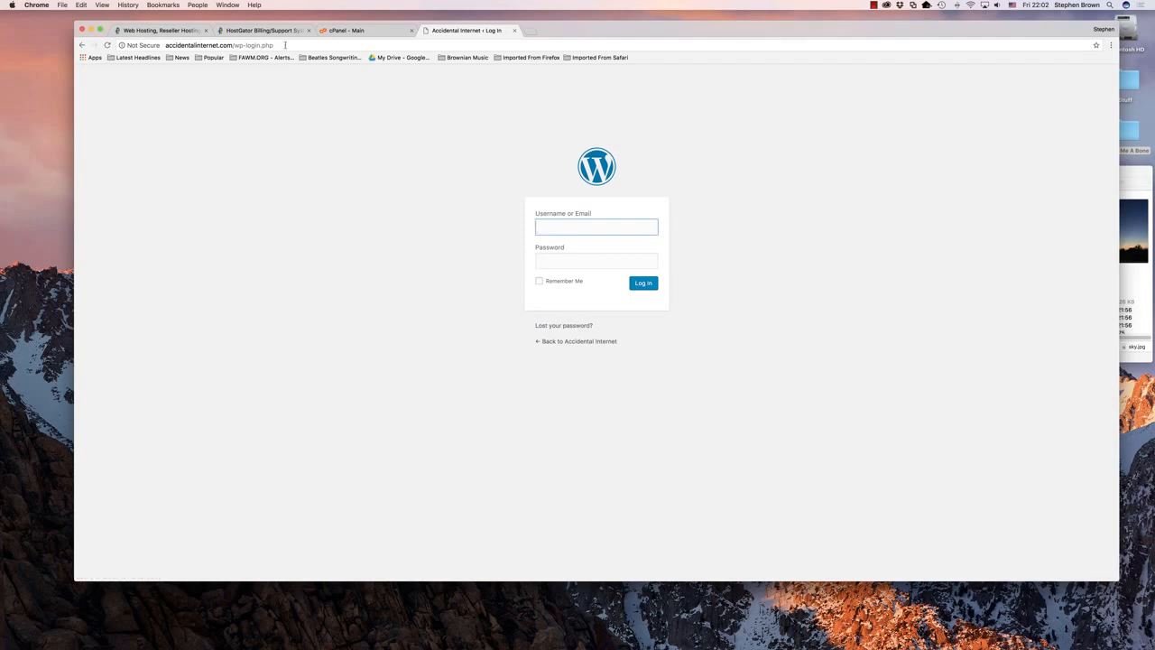
left_click_drag(285, 45, 204, 46)
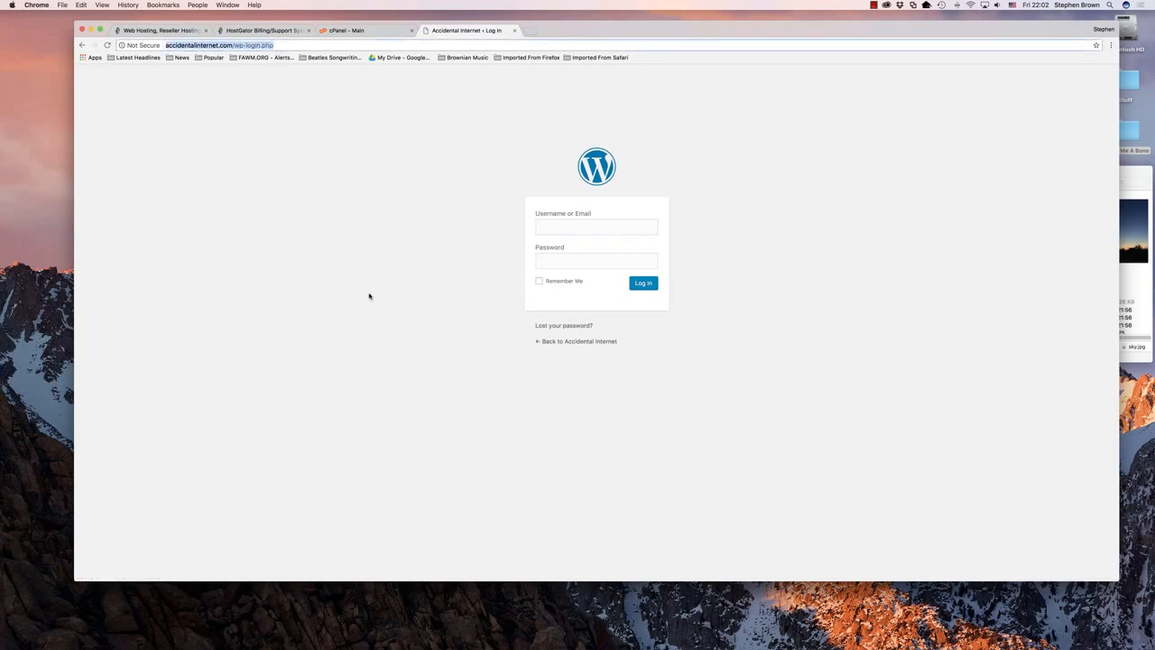
left_click(586, 233)
type("me")
key("Tab")
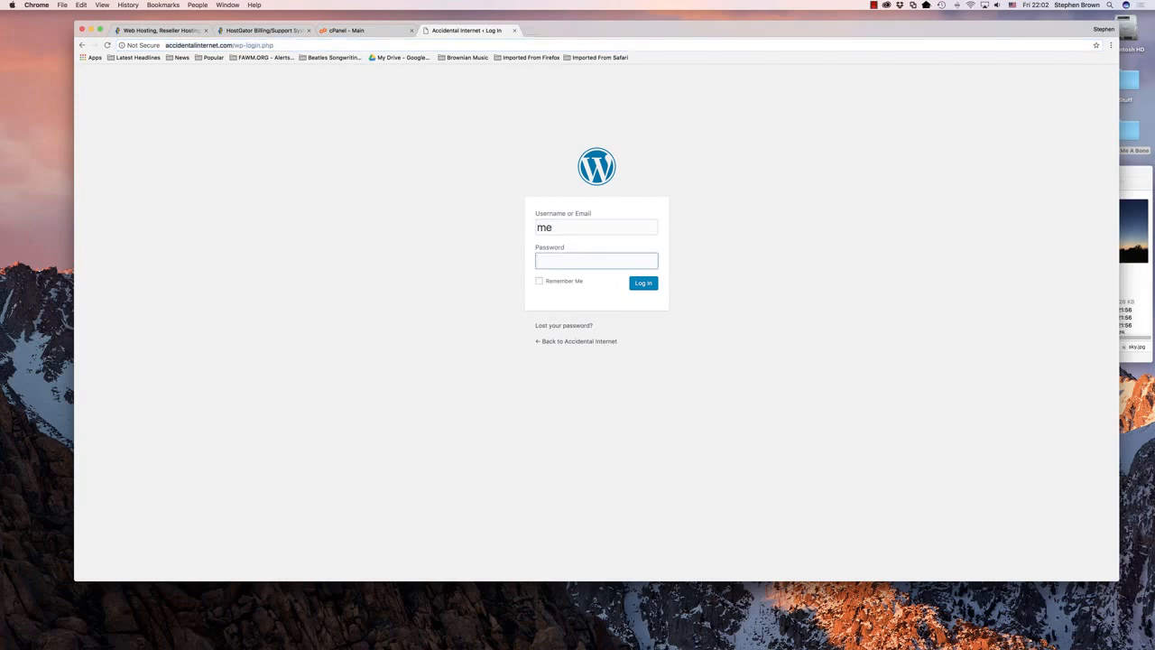
key("super+v")
left_click(643, 283)
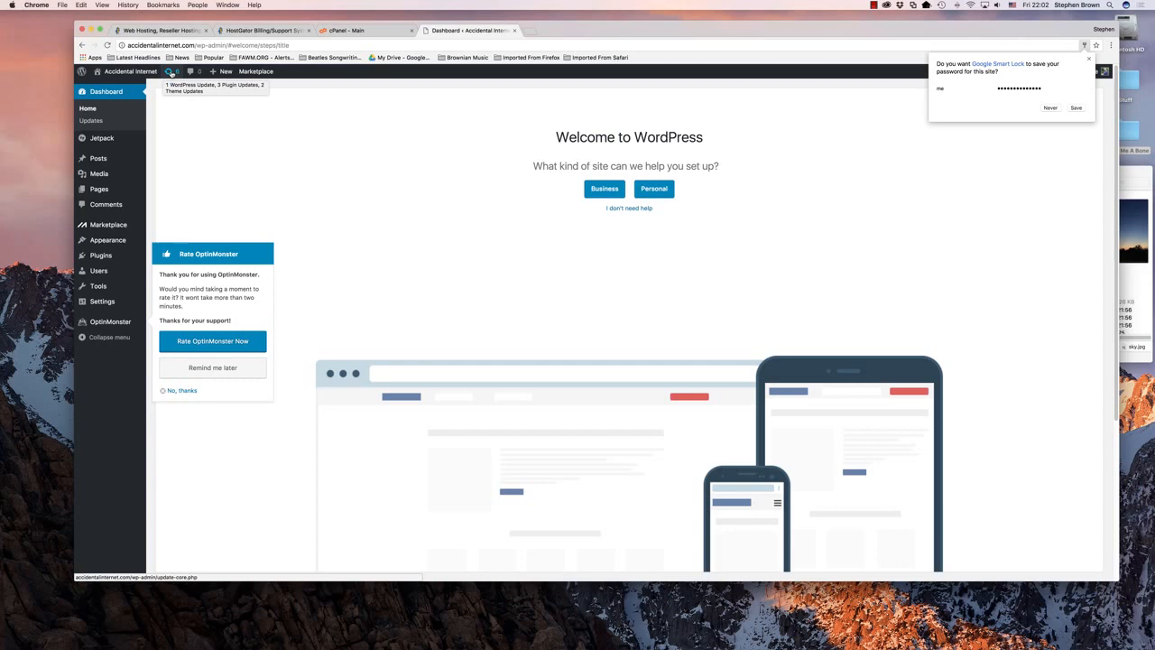
left_click(1076, 109)
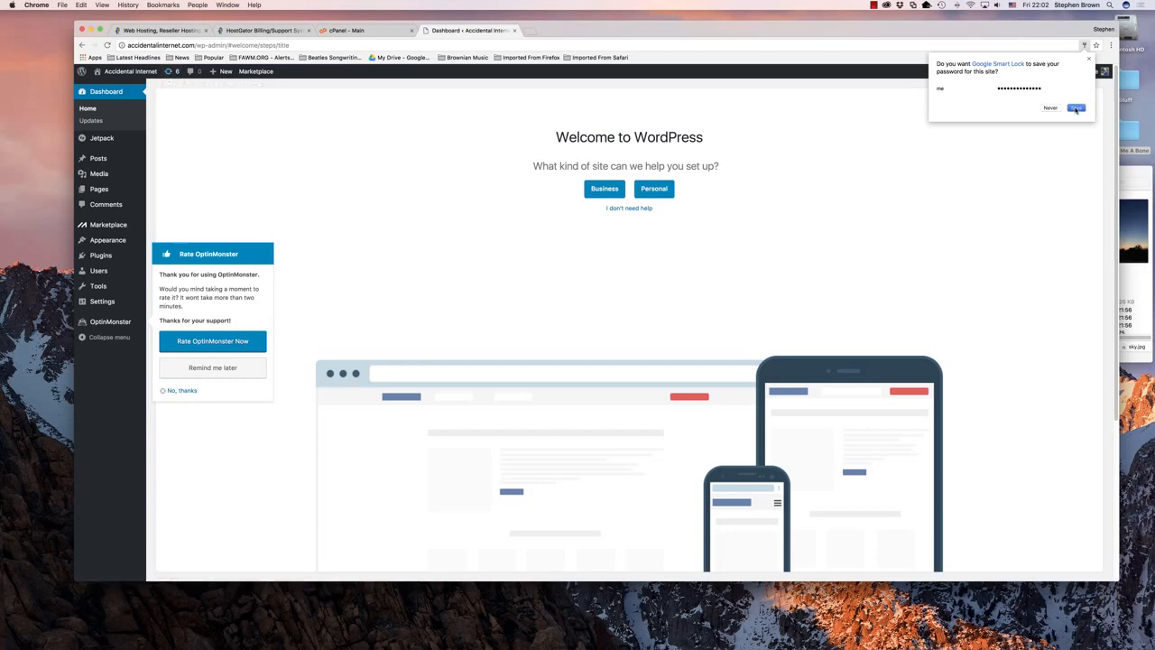
- Update the site's WordPress core to version 4.7.2 from the available updates
left_click(172, 73)
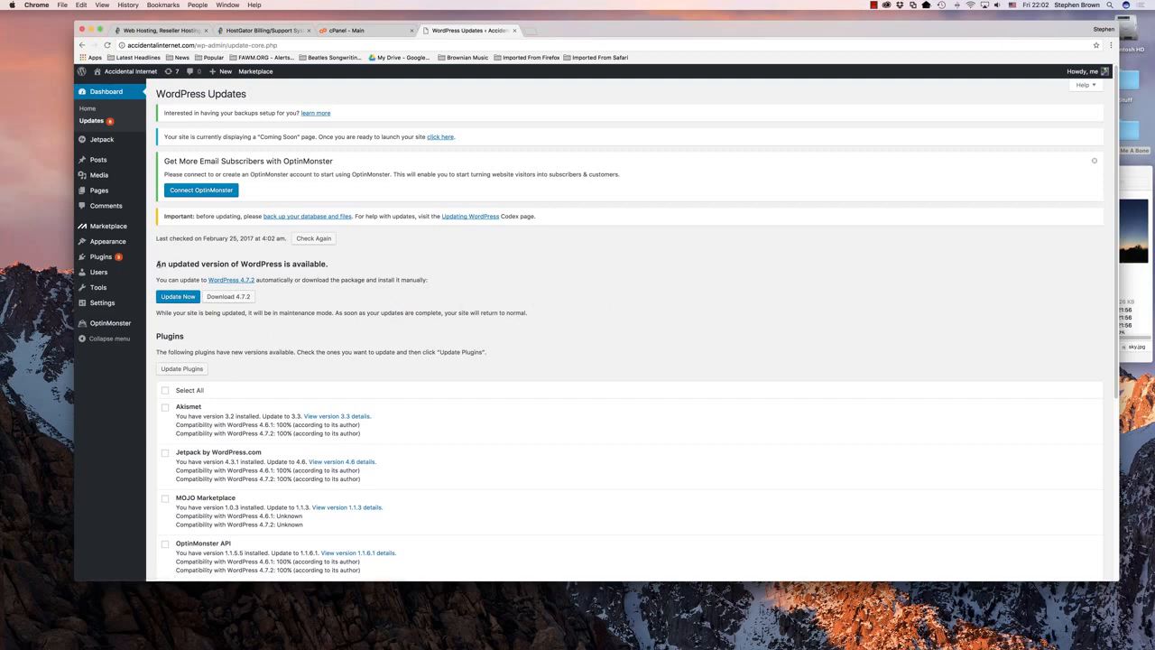
left_click_drag(157, 263, 329, 265)
left_click(178, 298)
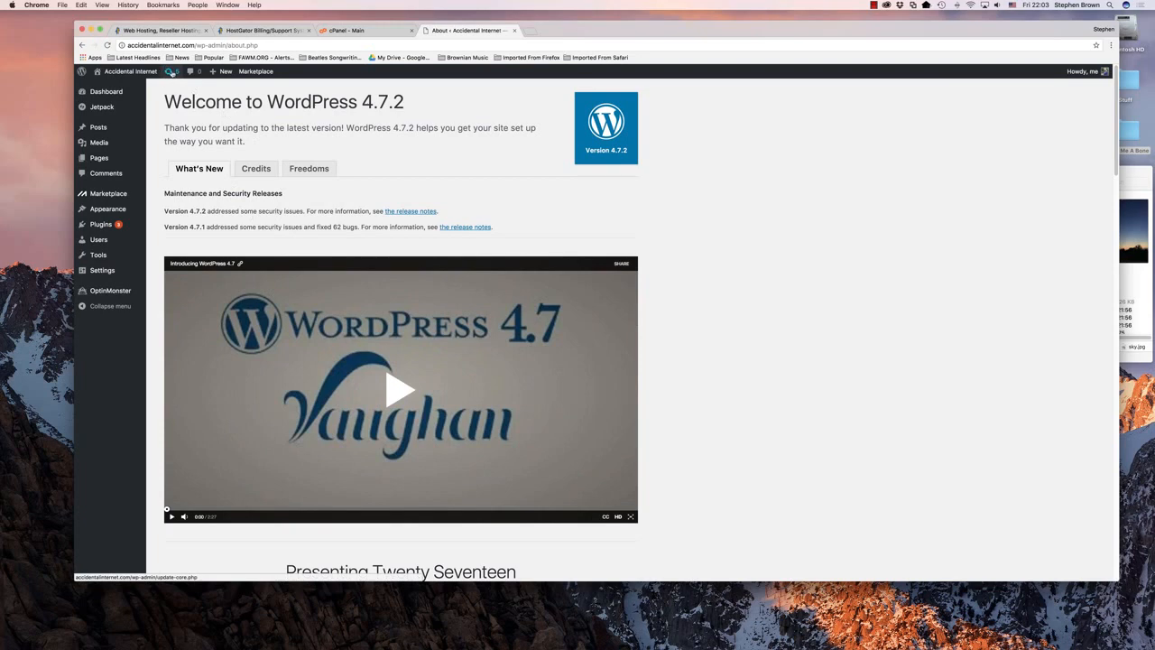
- Return to the available updates and update all listed plugins together
left_click(170, 73)
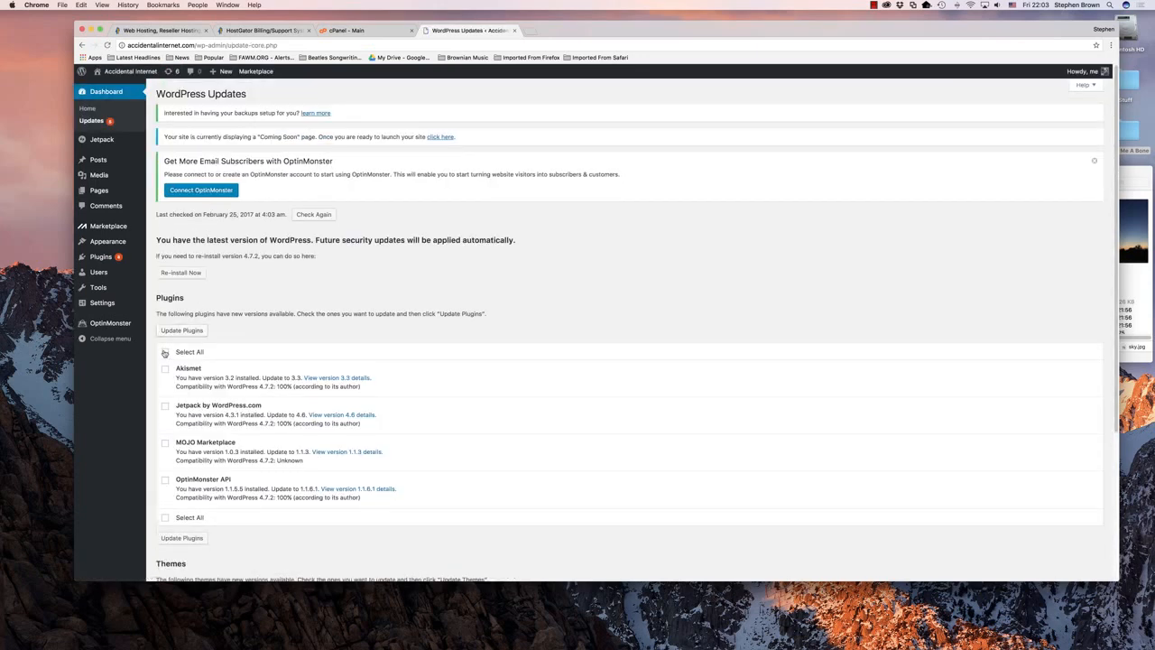
left_click(166, 352)
left_click(185, 330)
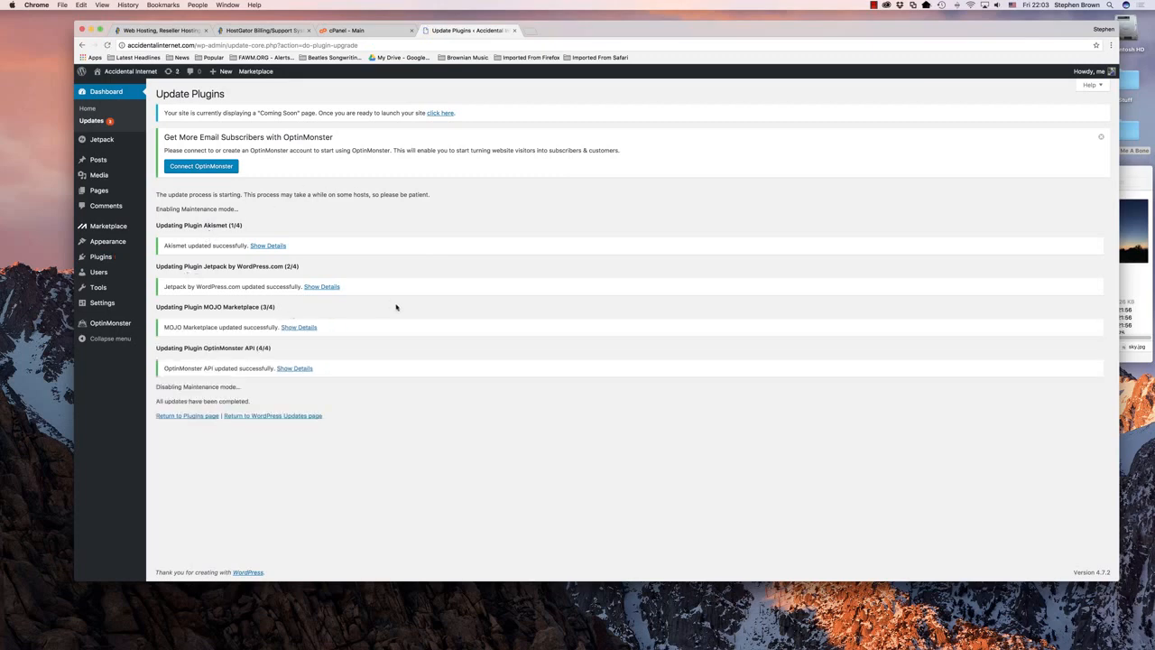
- Go back to the WordPress updates and update all listed themes, Twenty Fifteen and Twenty Fourteen
left_click(269, 416)
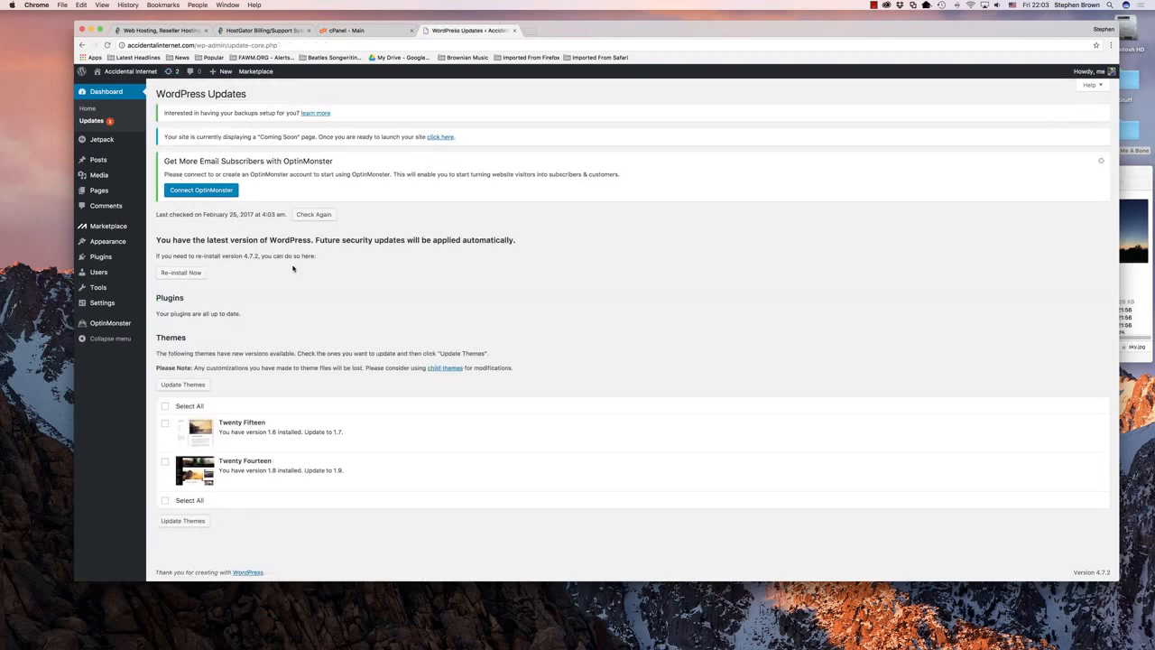
left_click(166, 406)
left_click(182, 385)
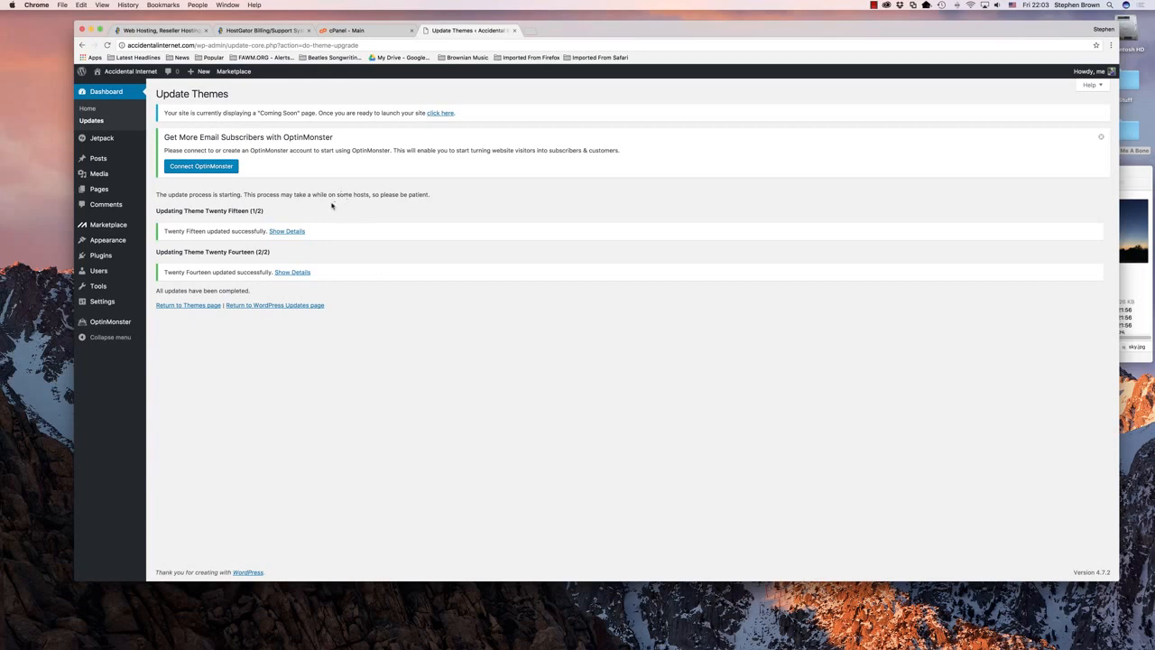
- Create a new post titled "Throw Me A Bone"
mouse_move(95, 161)
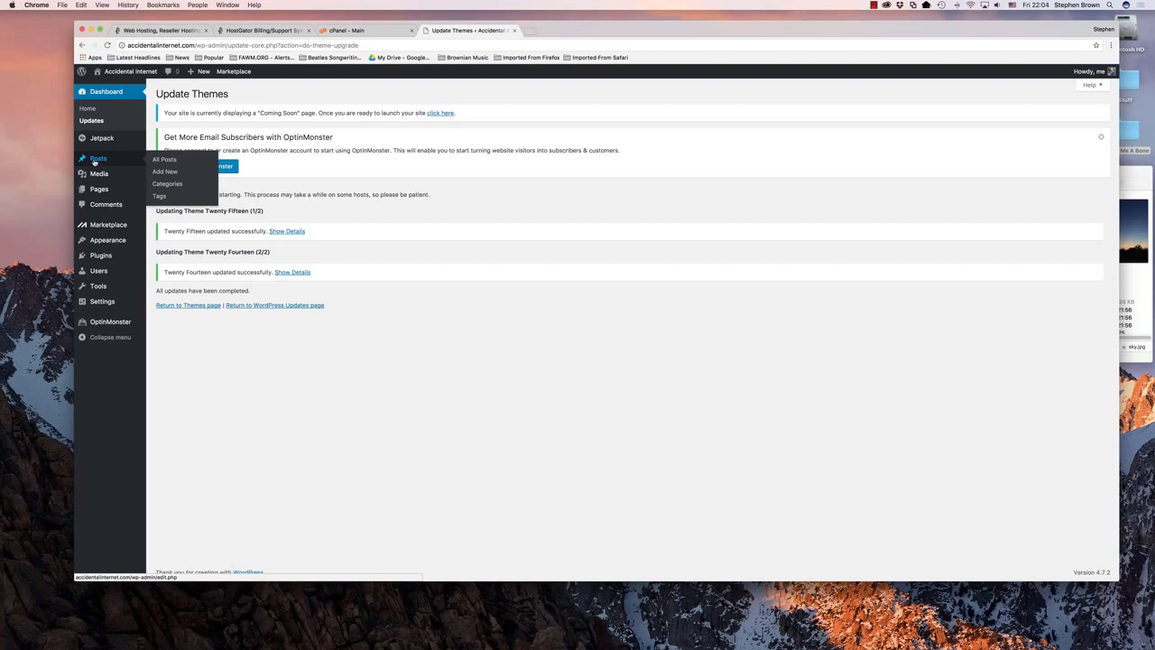
left_click(95, 159)
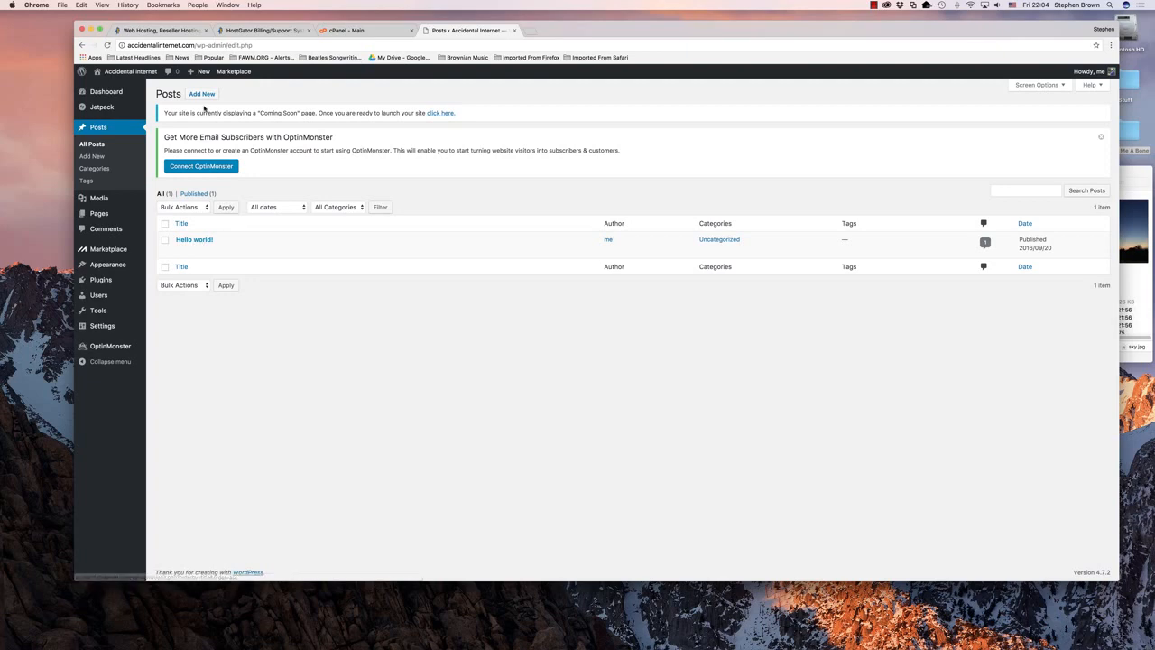
left_click(197, 97)
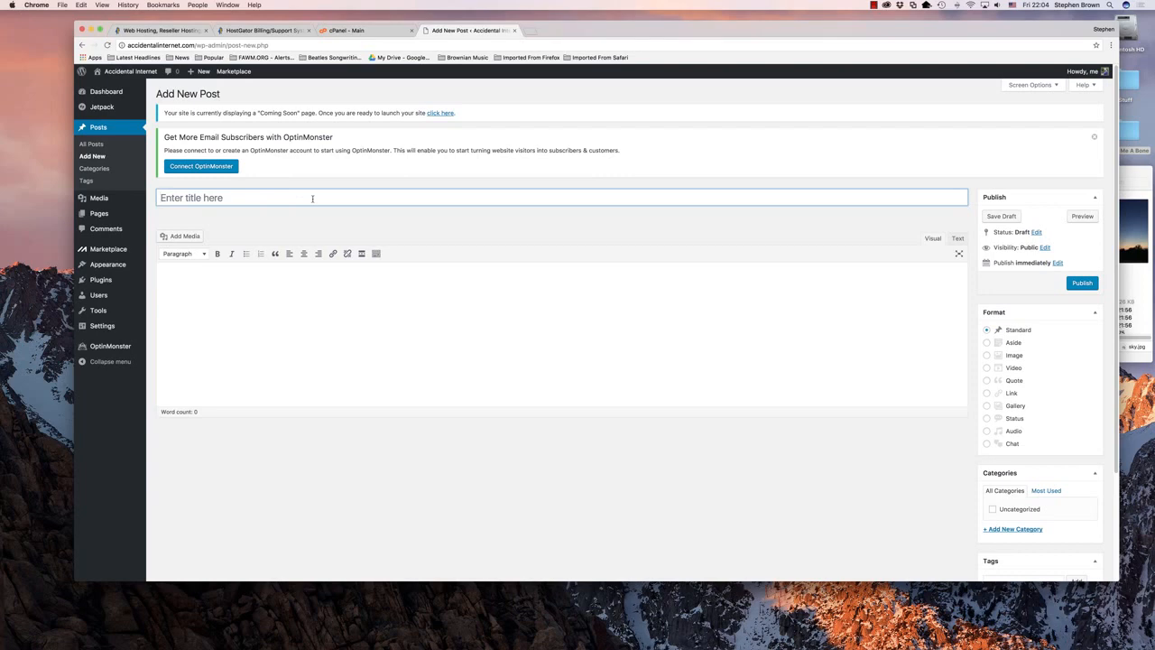
type("Throw Me A Bone")
key("Tab")
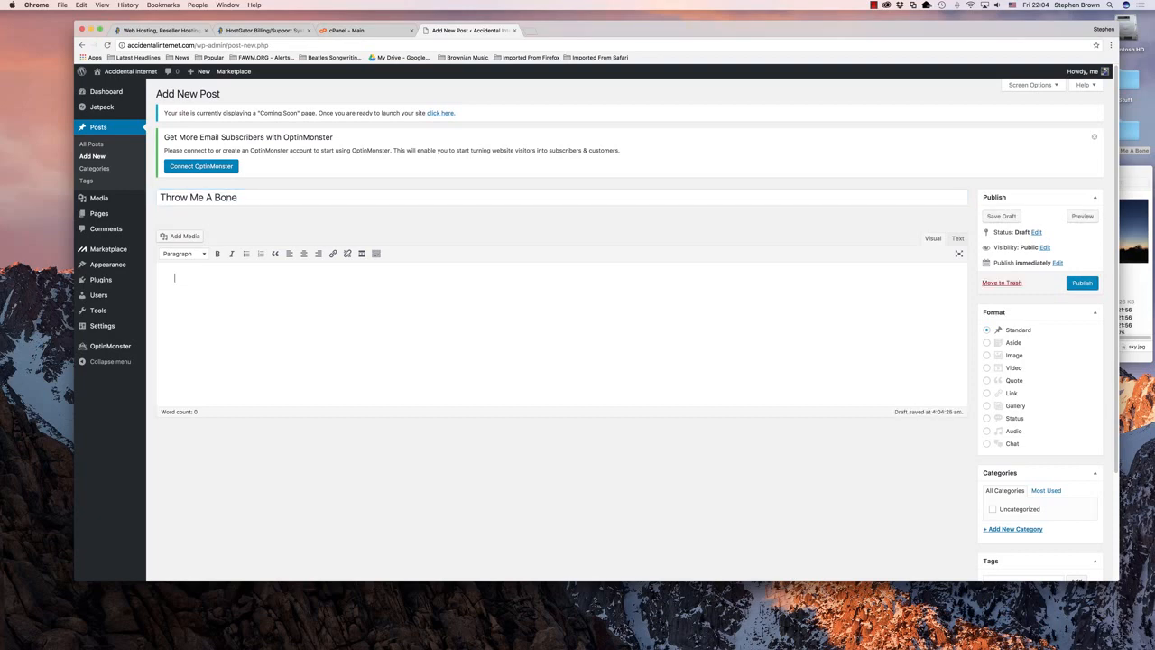
- Write "This song is called Throw Me A Bone" in the post body and italicize the song title
type("This song is called Tr")
key("BackSpace")
key("BackSpace")
type("Trhwo")
key("BackSpace")
key("BackSpace")
key("BackSpace")
key("BackSpace")
type("hrow Me A Bone")
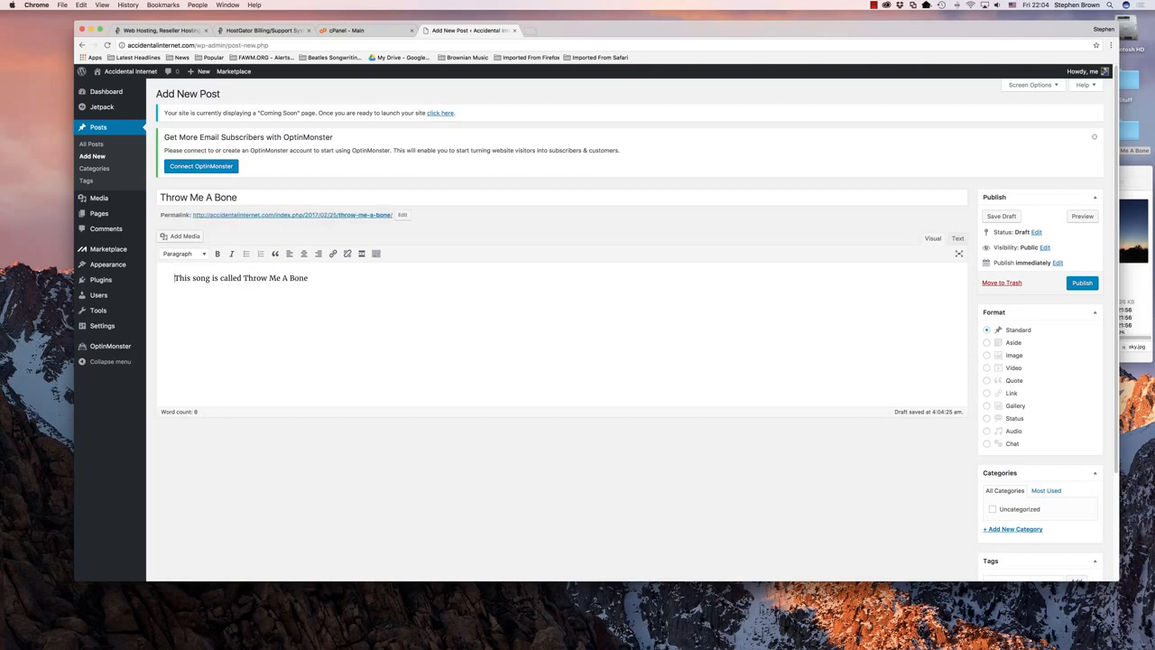
left_click_drag(244, 278, 309, 278)
left_click(231, 254)
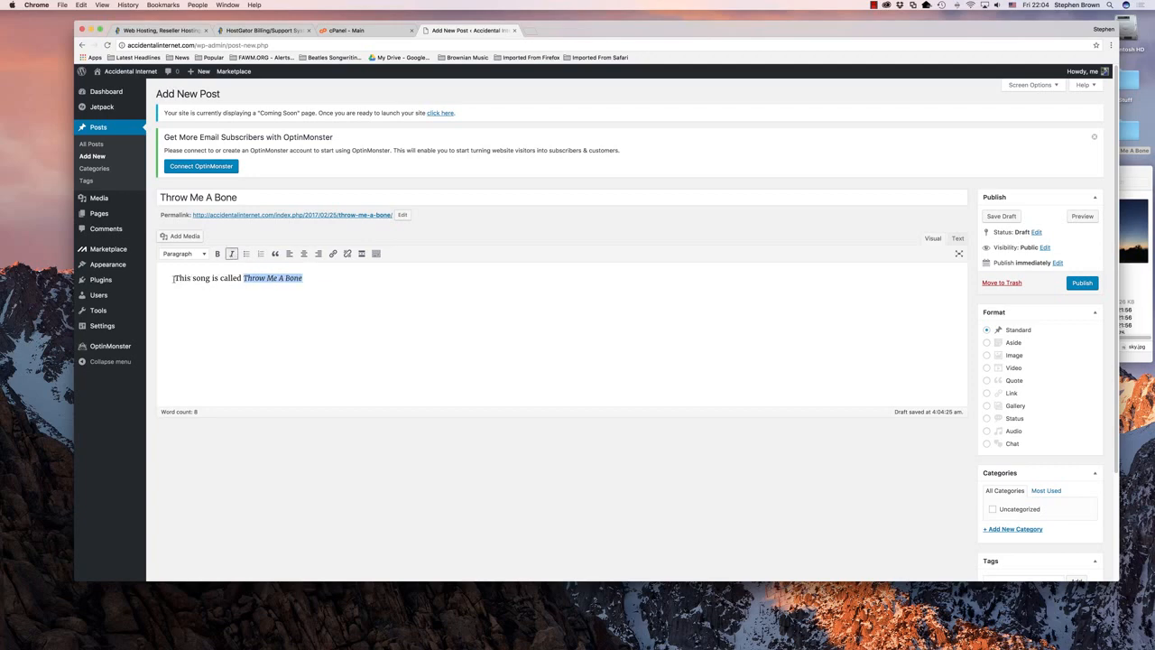
- Make the word "This" at the start of the post body bold
left_click_drag(175, 278, 191, 278)
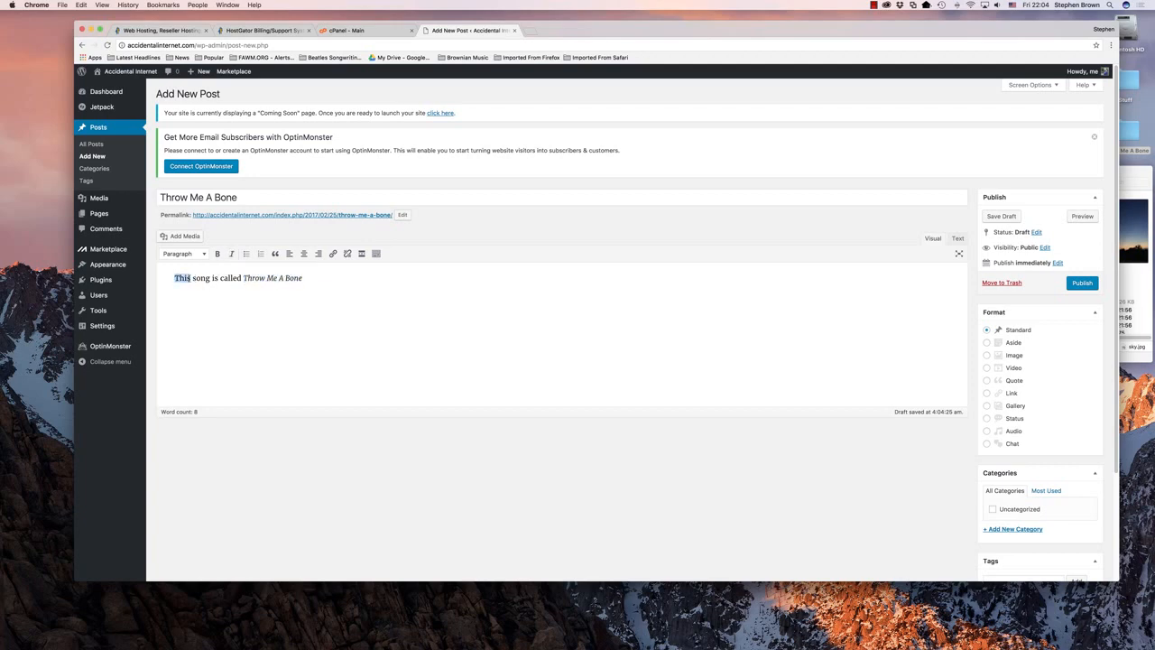
left_click(217, 253)
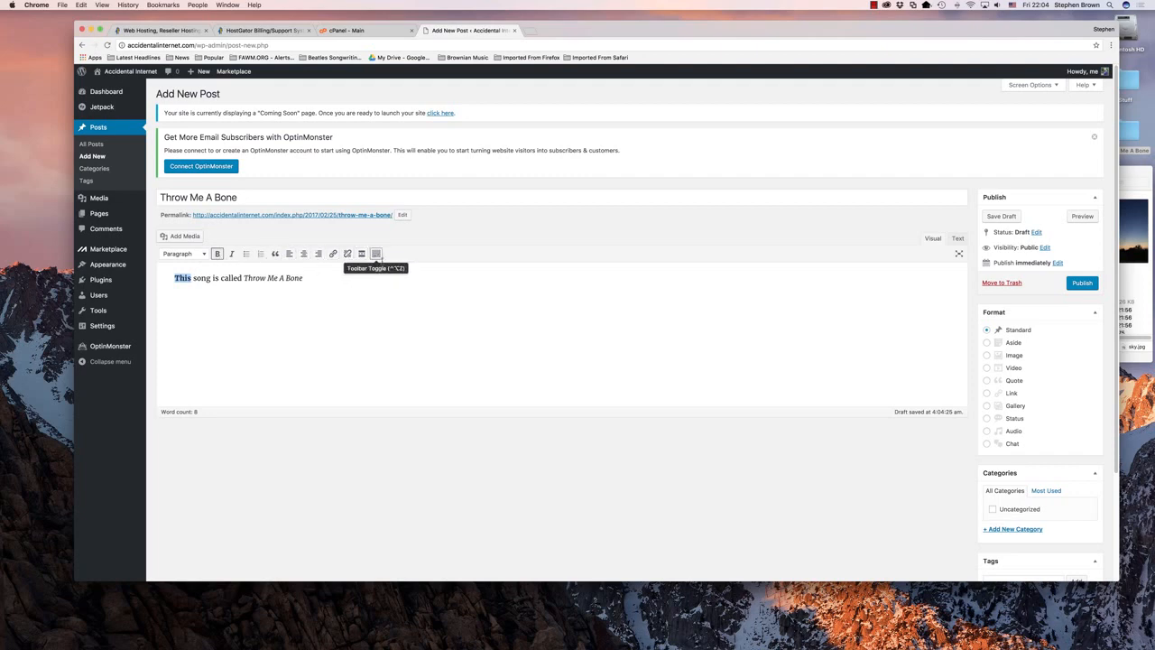
left_click(319, 315)
- Add an empty line above the text, upload sky.jpg from the Throw Me A Bone folder and insert it there
left_click(174, 279)
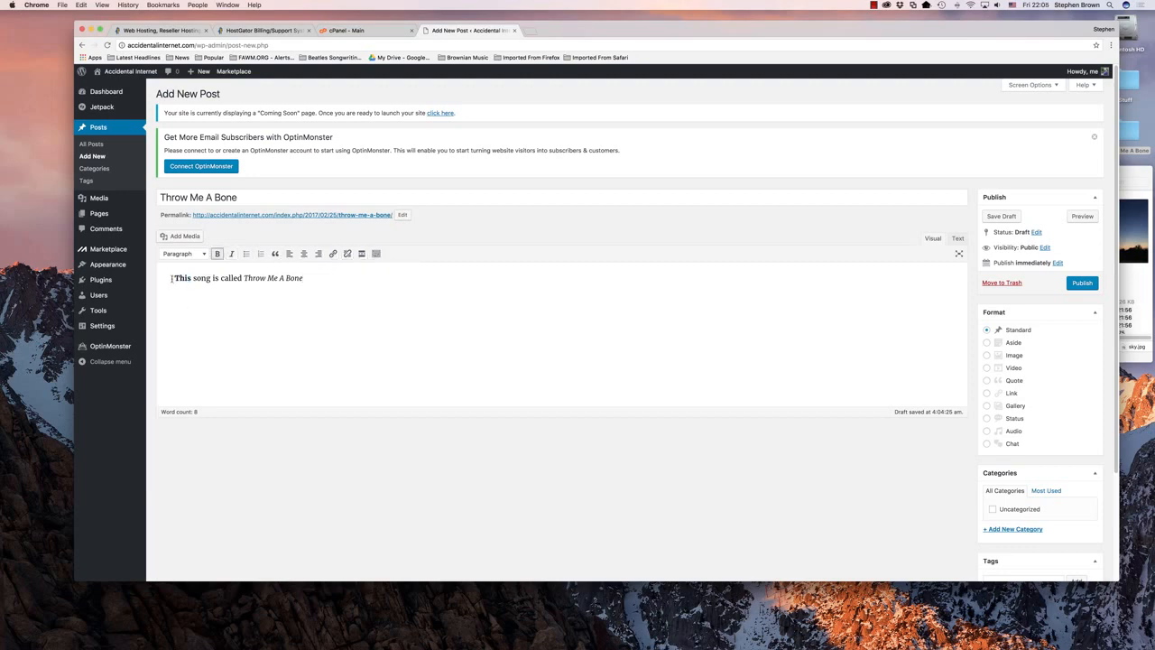
key("Return")
key("Up")
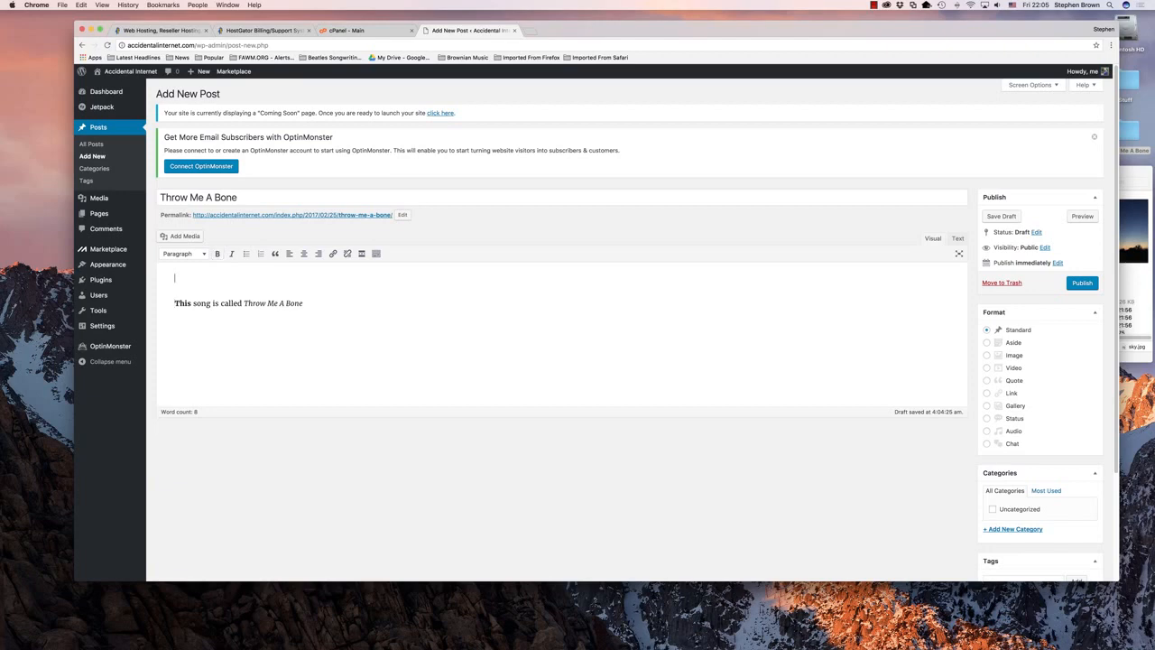
left_click(181, 239)
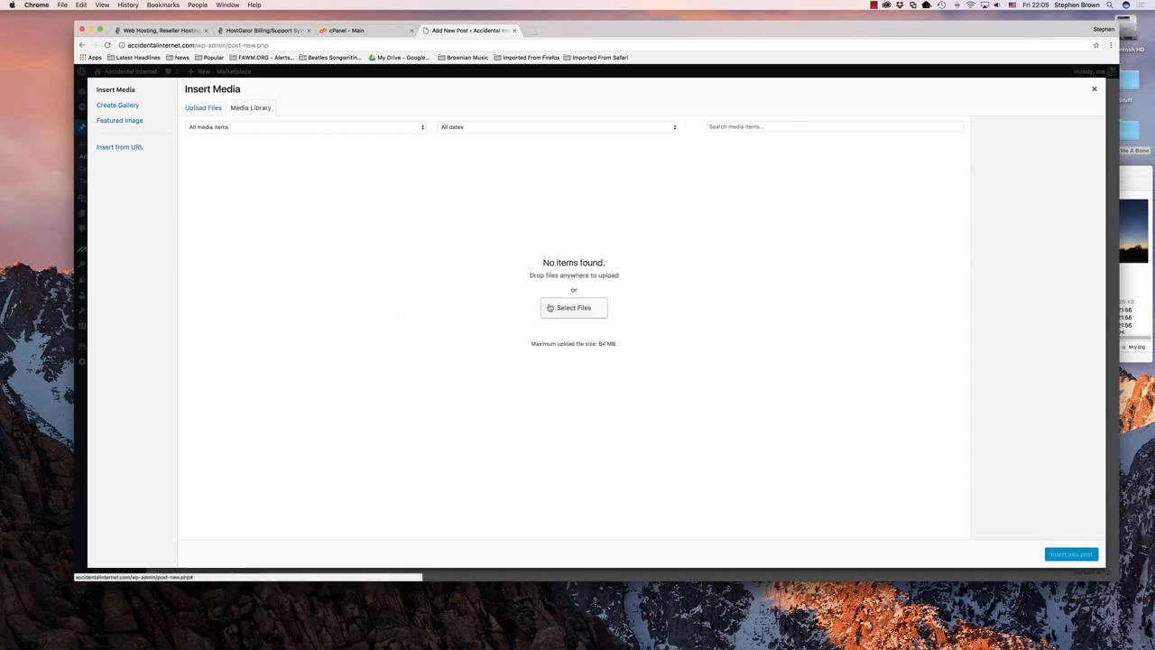
left_click(204, 110)
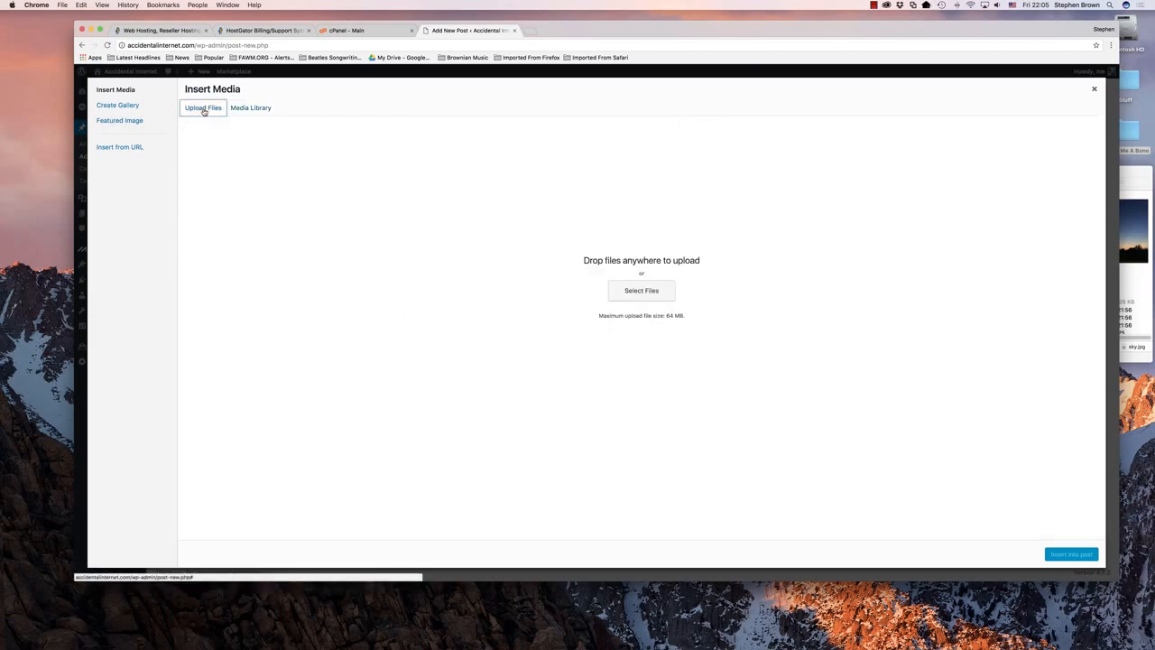
left_click(645, 290)
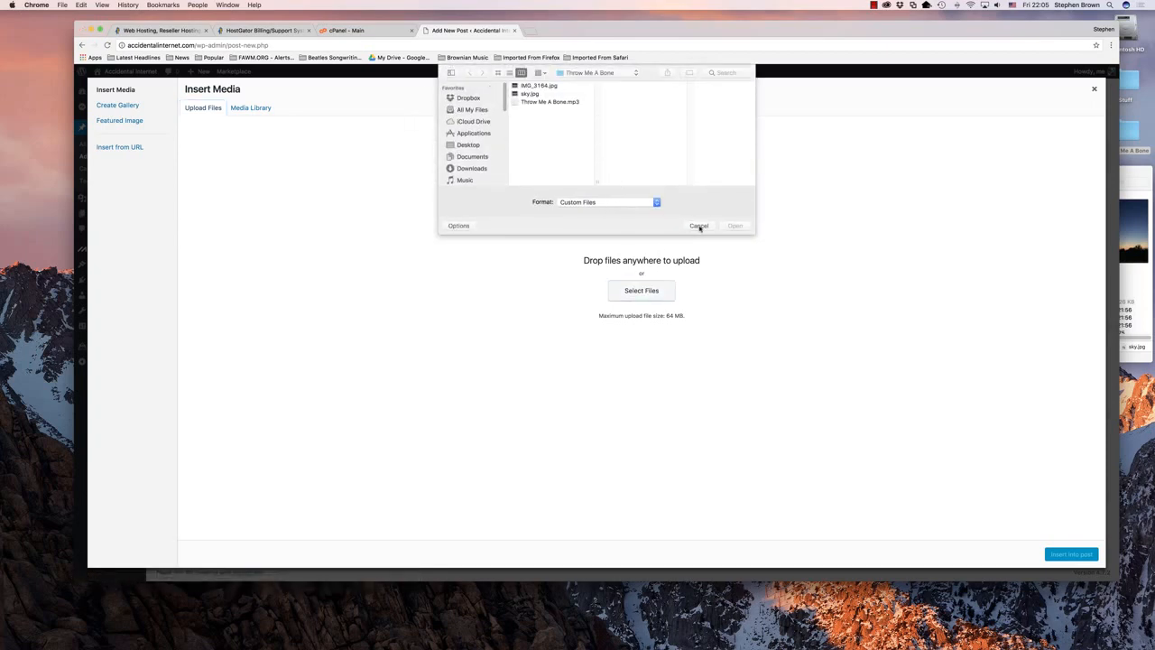
left_click(698, 224)
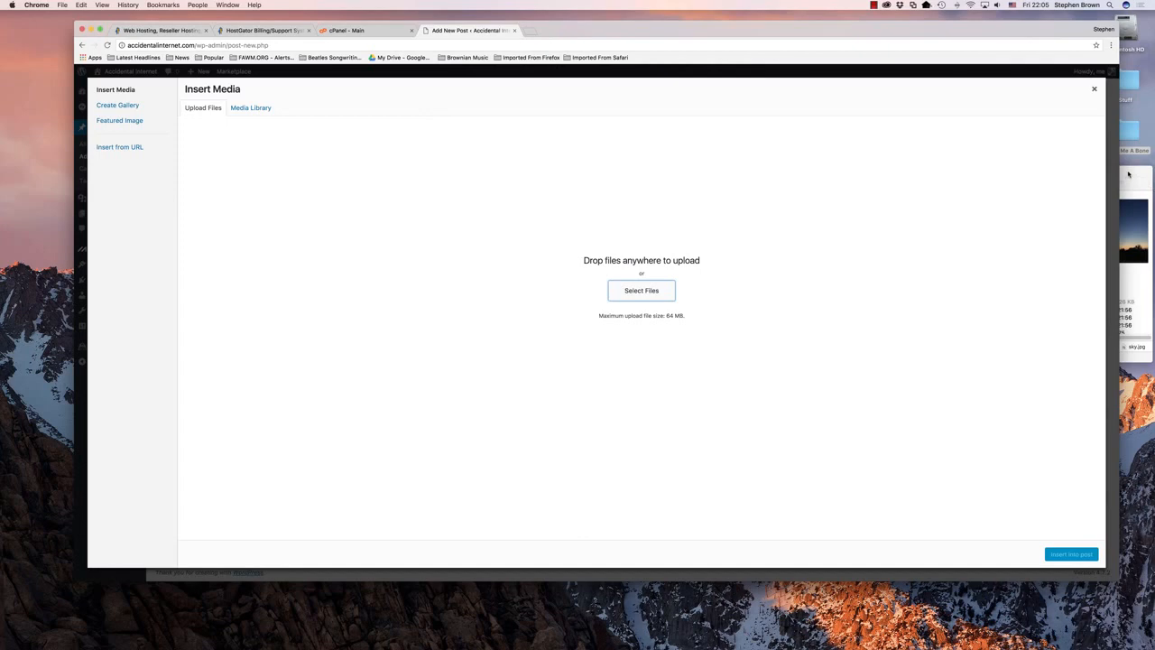
left_click(1124, 176)
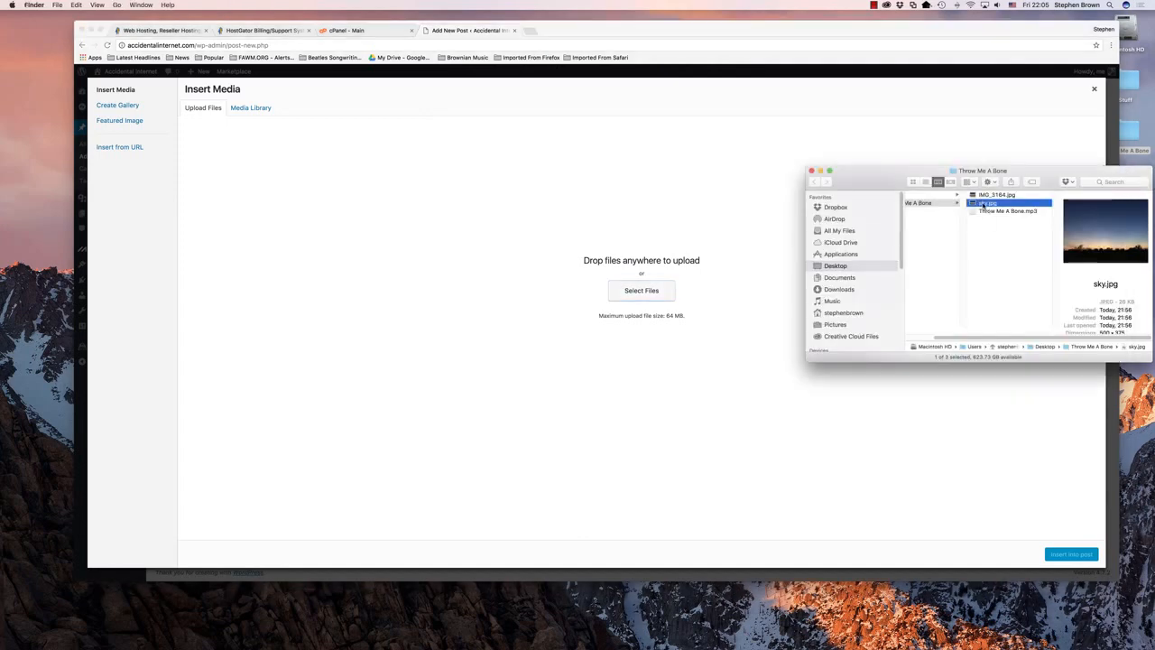
left_click_drag(984, 203, 592, 279)
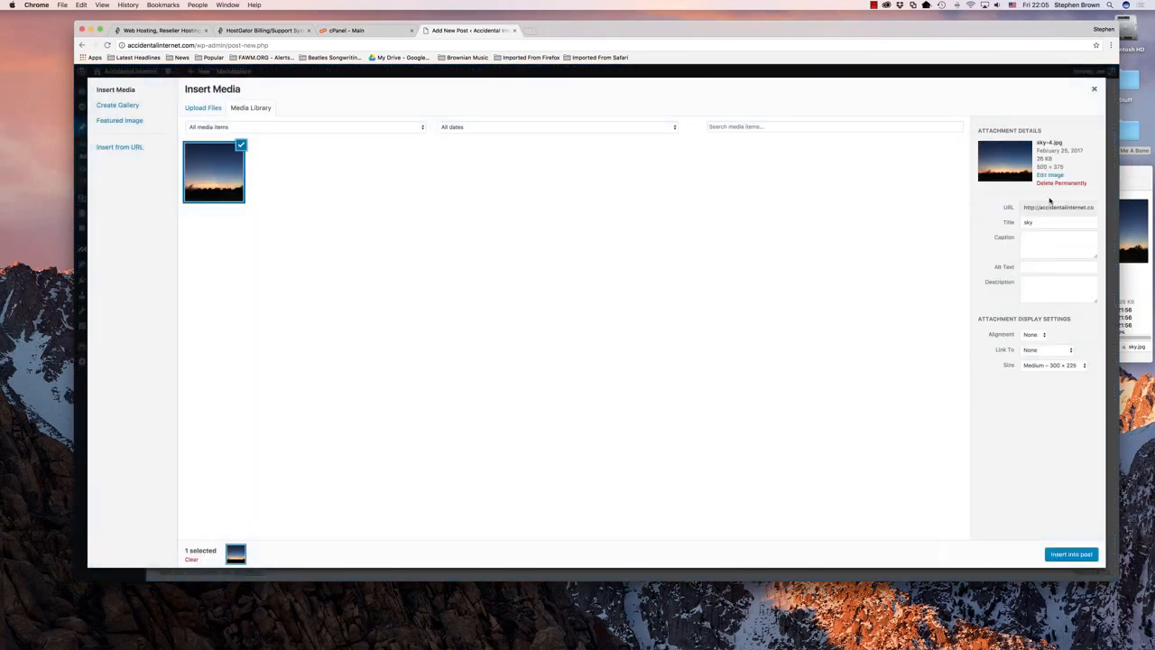
double_click(1025, 222)
left_click(1066, 555)
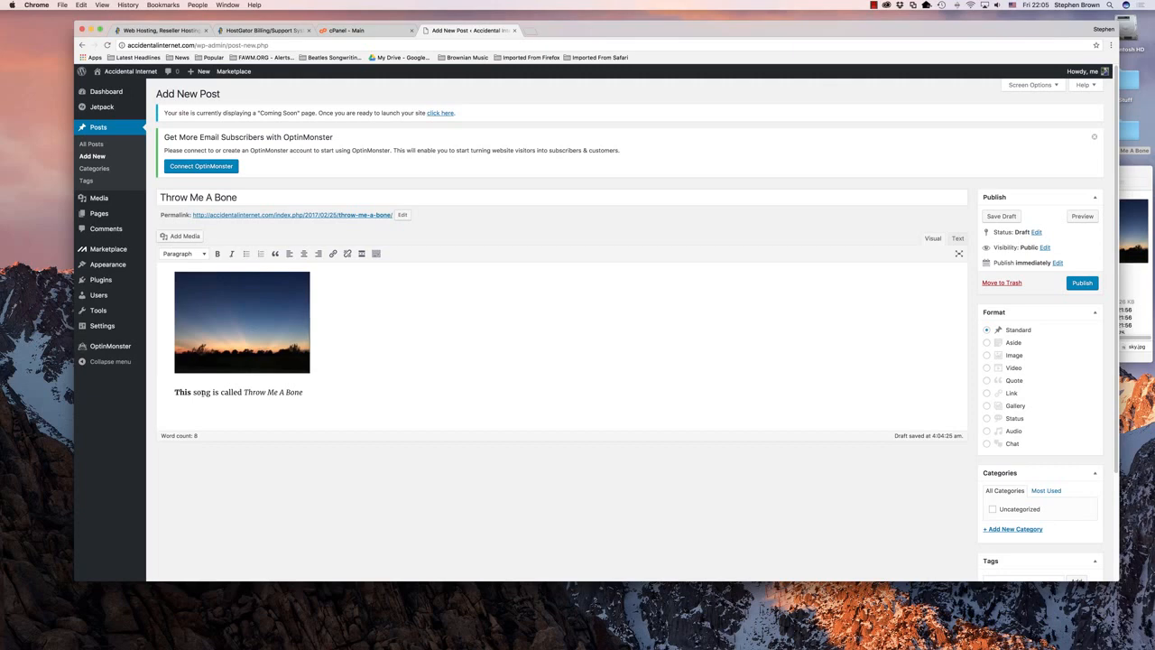
- Upload Throw Me A Bone.mp3 and insert it as an embedded media player on a new line below the song sentence
left_click(402, 405)
key("Return")
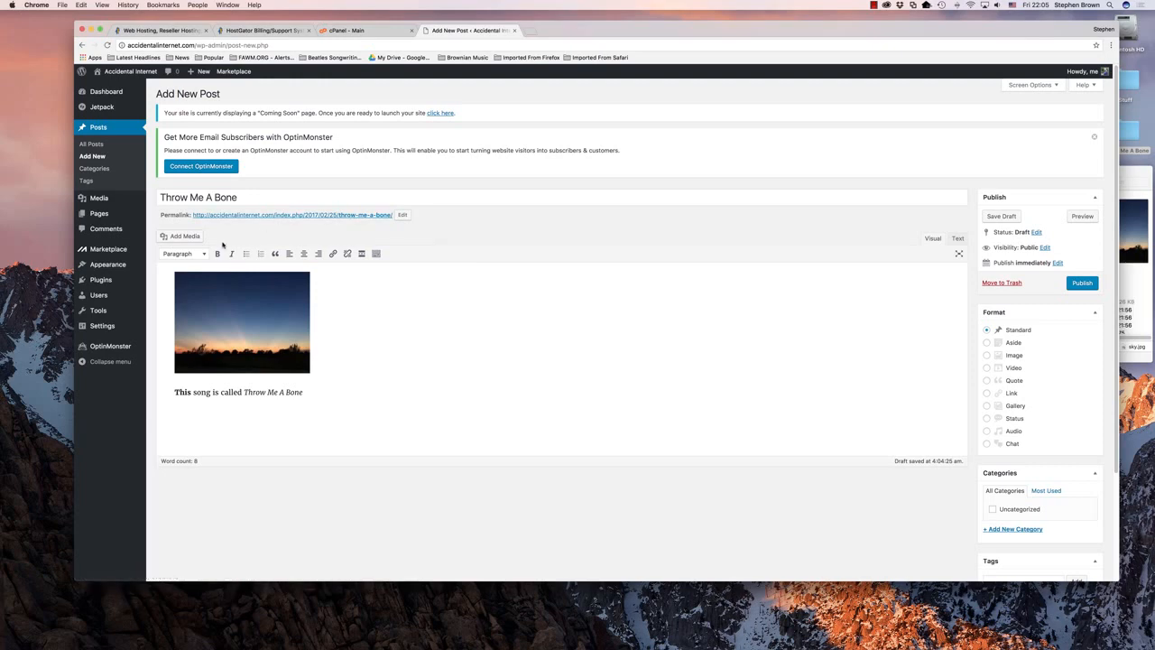
left_click(183, 236)
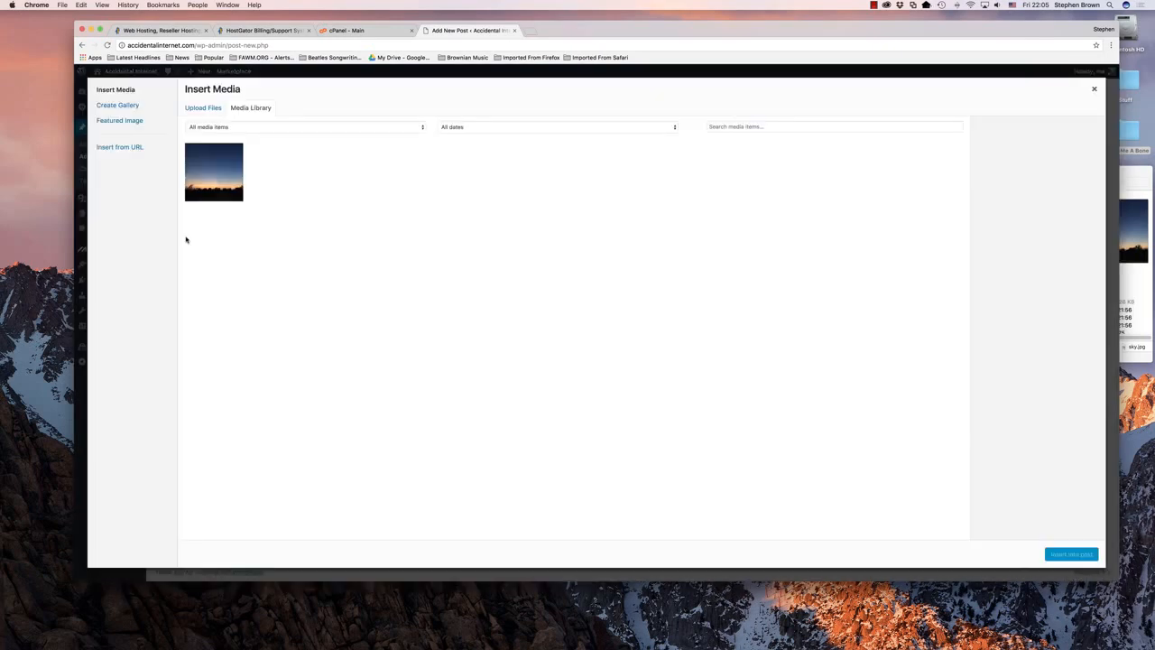
left_click(203, 108)
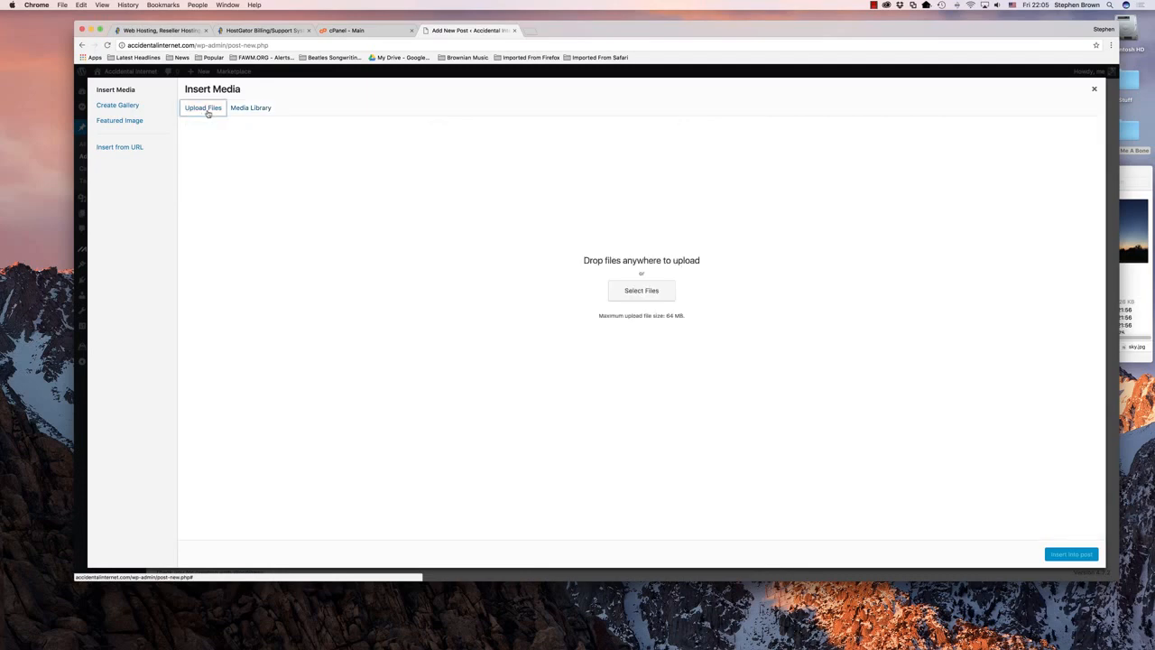
left_click(642, 294)
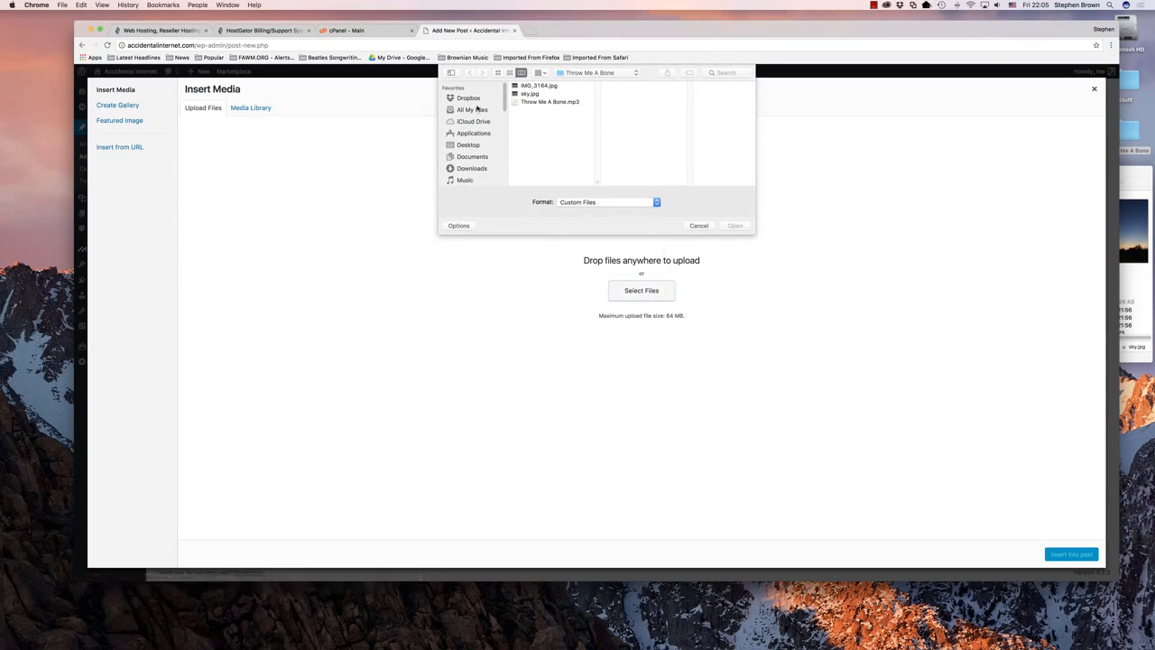
left_click(538, 103)
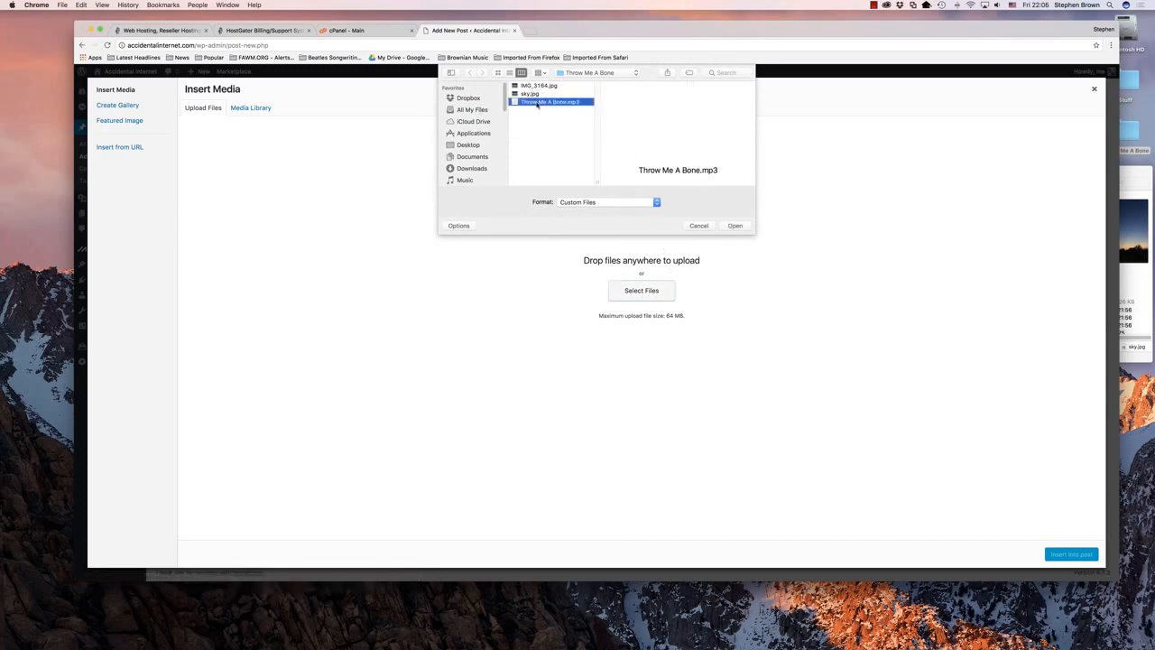
left_click(734, 225)
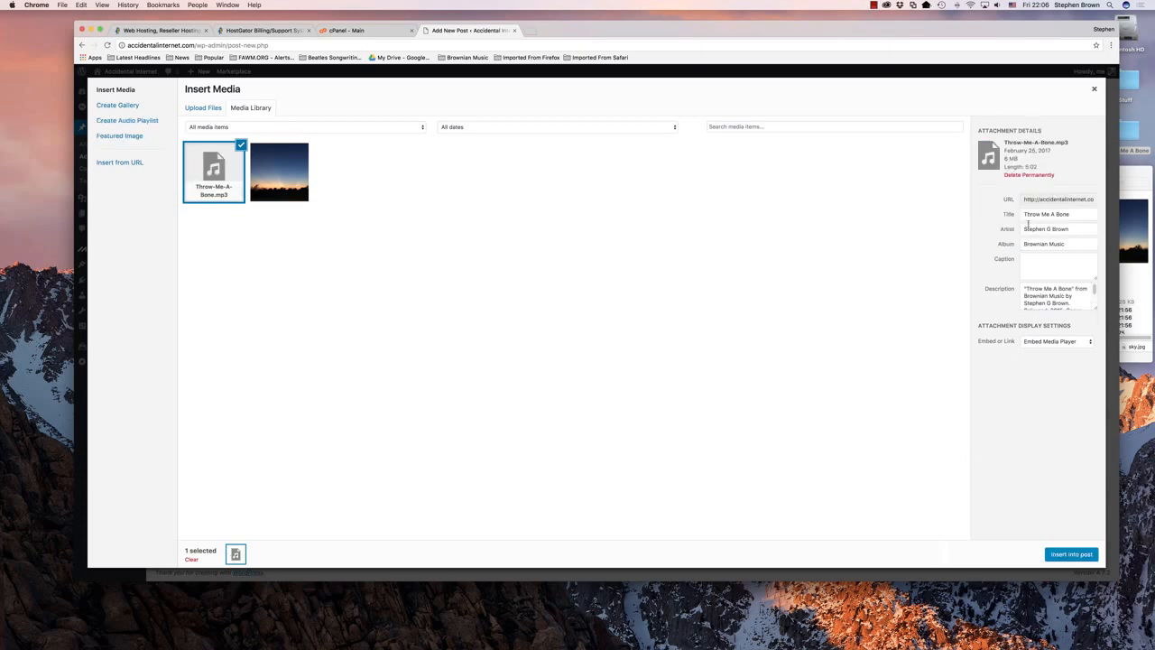
left_click(1069, 554)
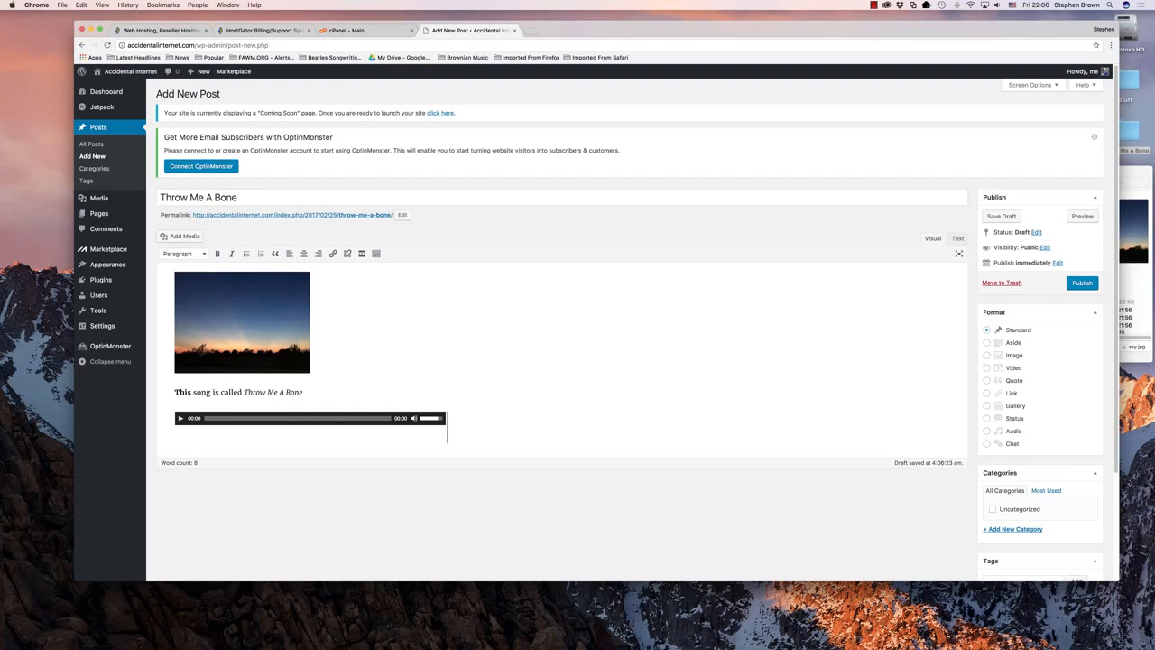
- Add the line "We can add more text" below the audio player, preview the post and return to the editor
key("Return")
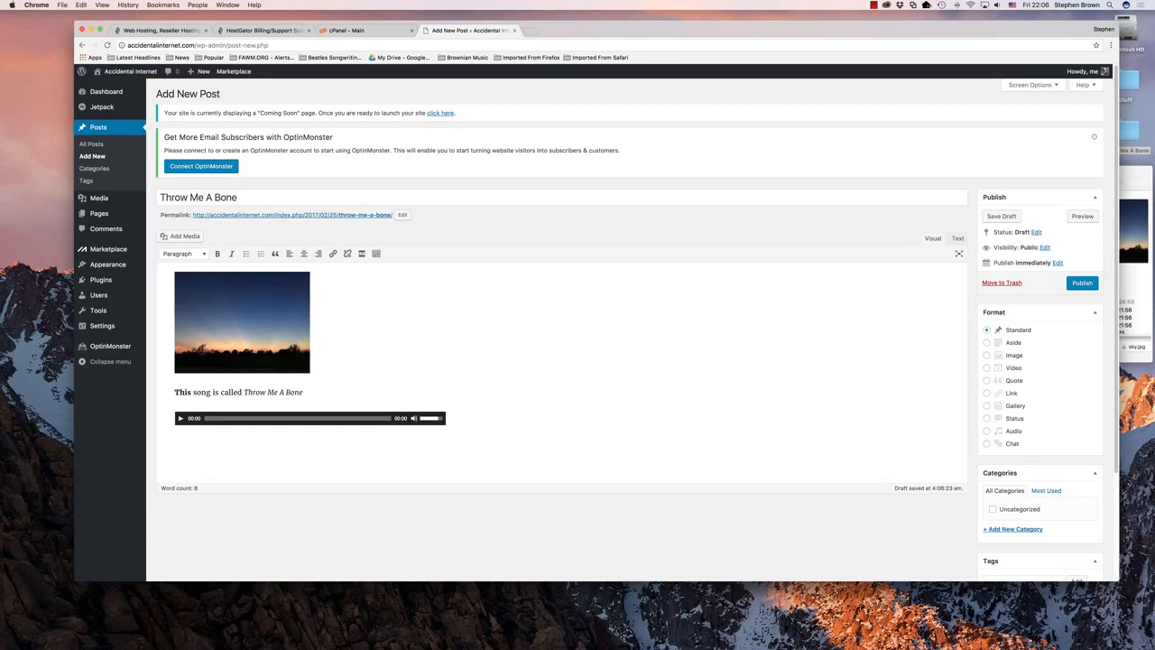
type("We can add more text")
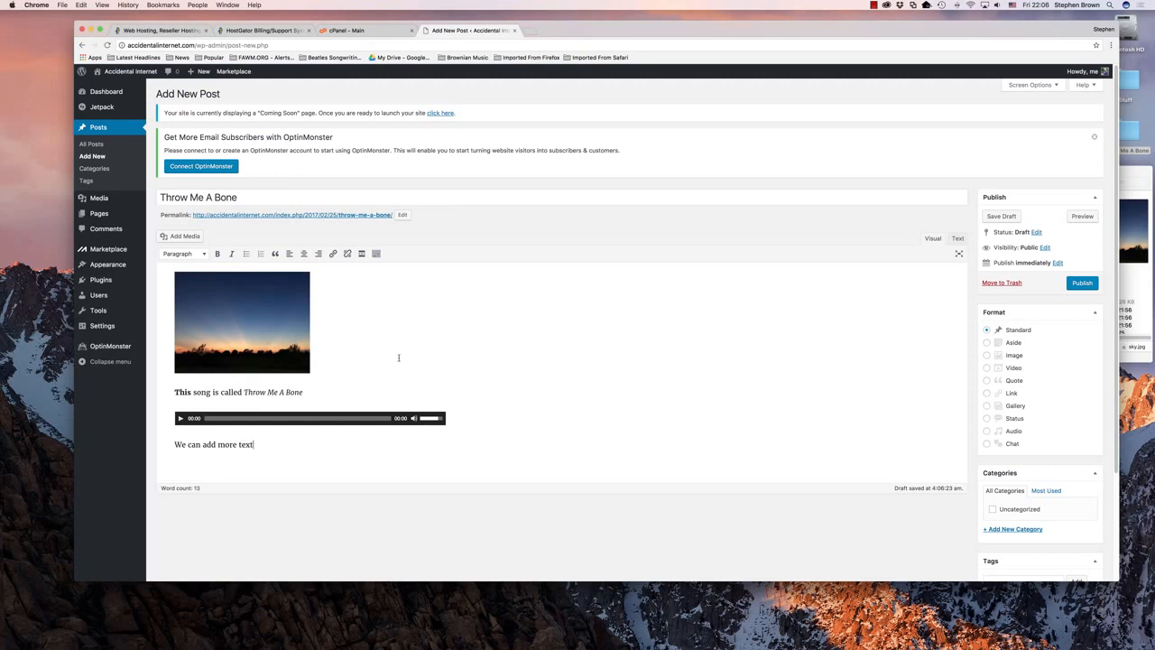
left_click(1083, 217)
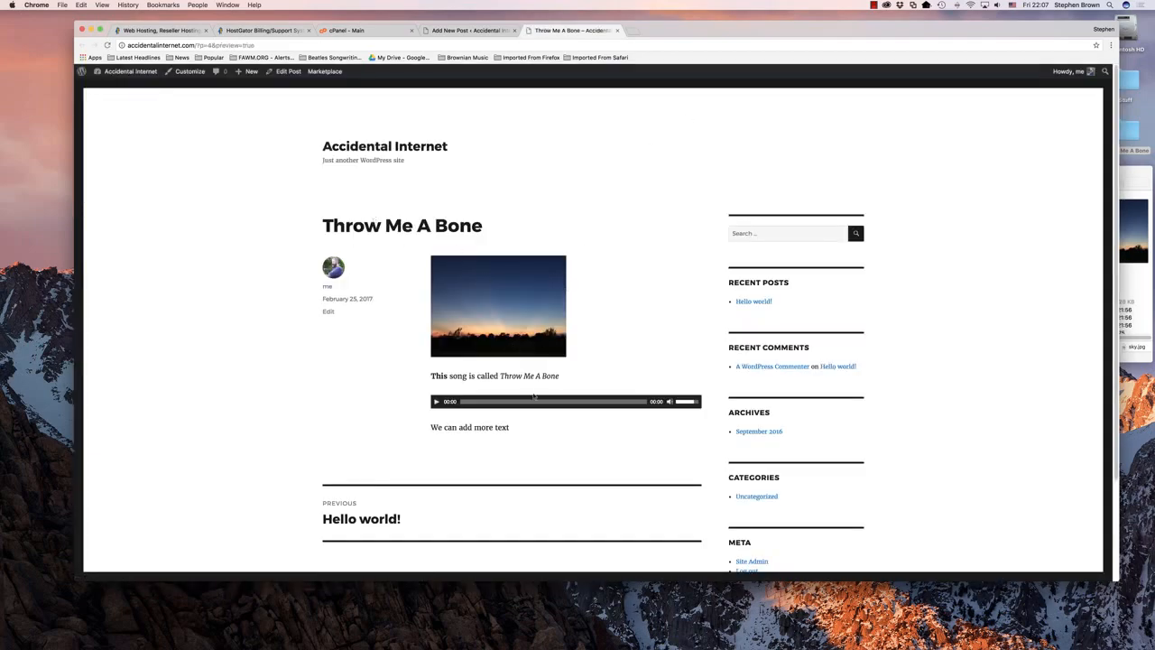
left_click(470, 32)
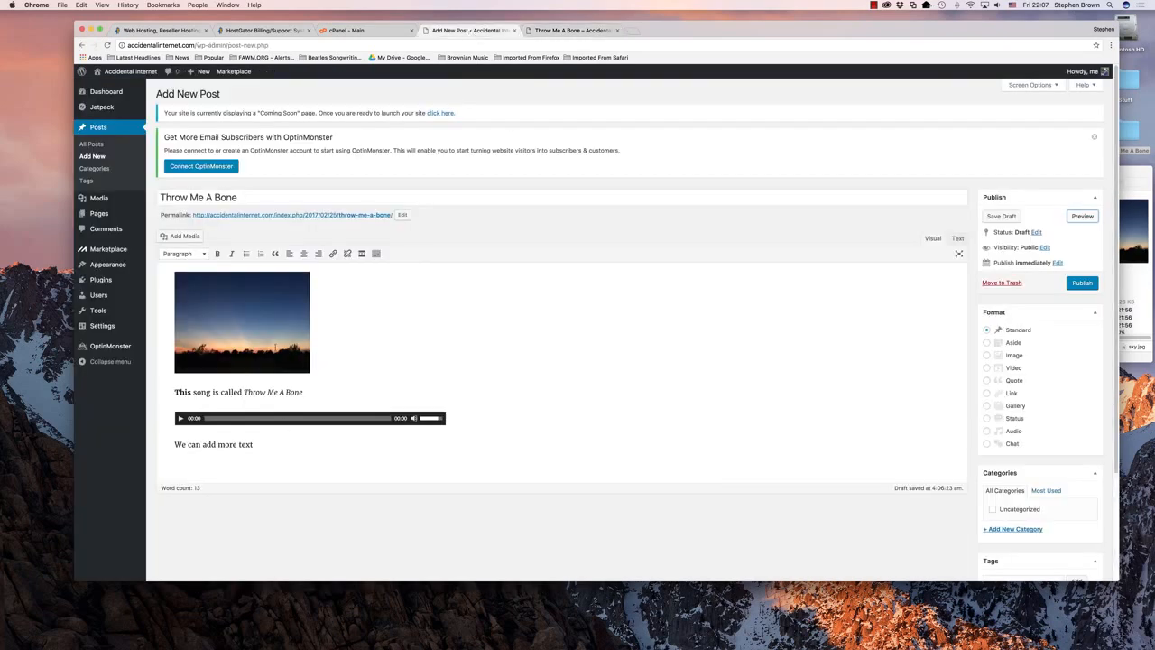
- Enlarge the sky image to match the audio player's width, then reload the open preview and close it
left_click(305, 366)
left_click_drag(311, 372, 446, 439)
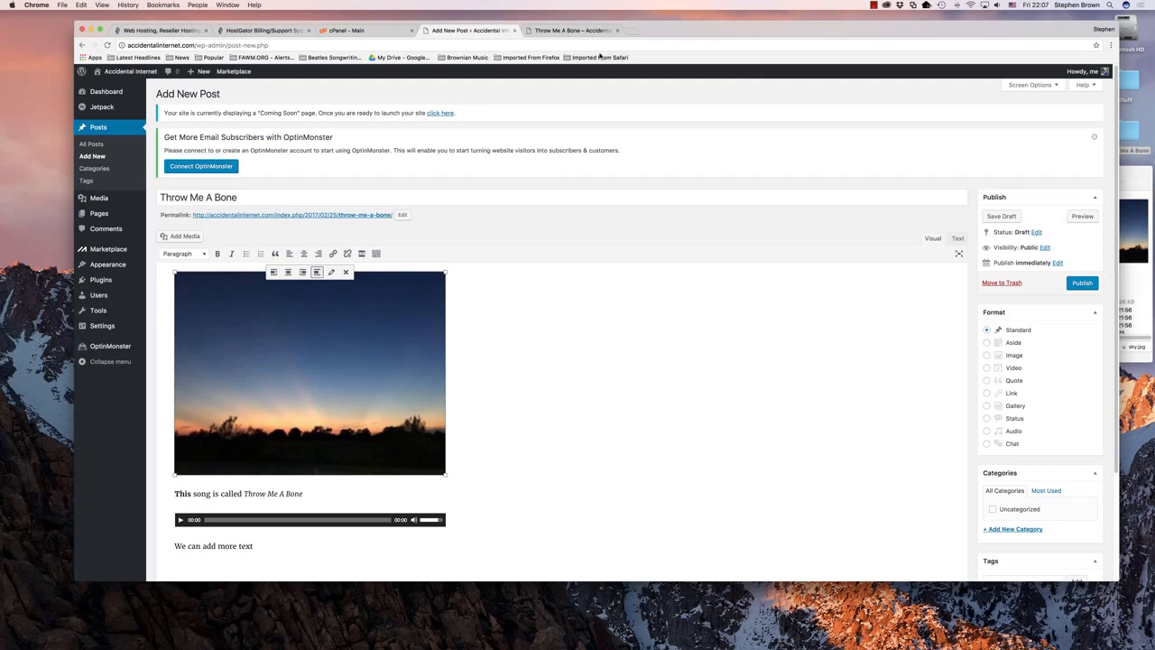
left_click(576, 31)
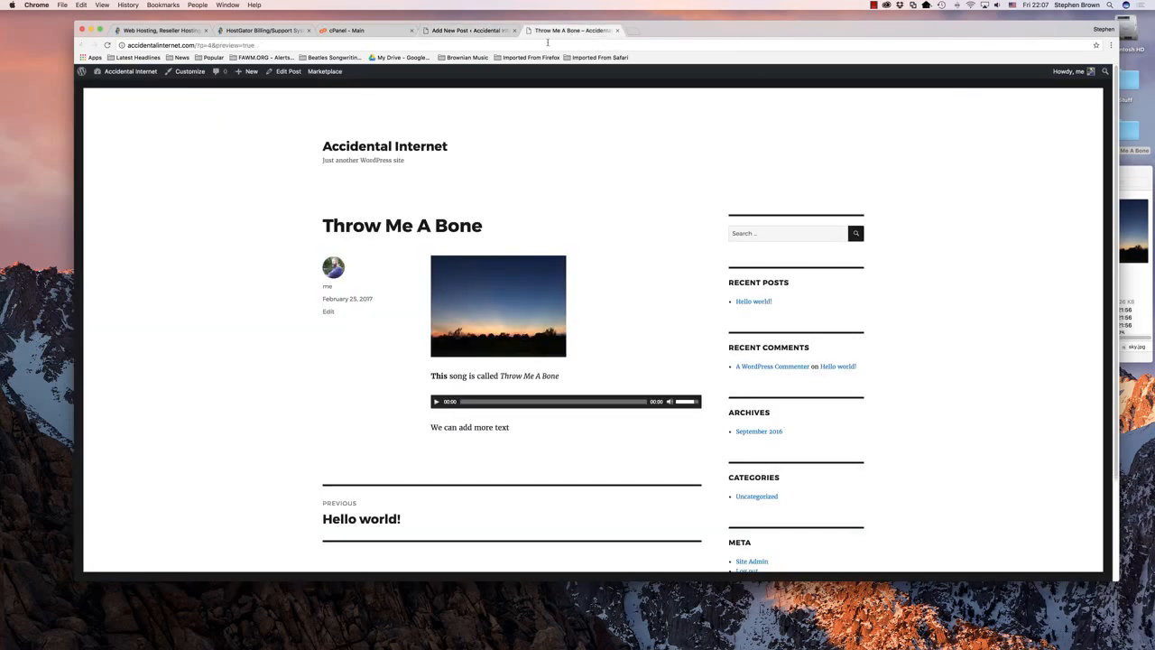
left_click(107, 45)
left_click(617, 31)
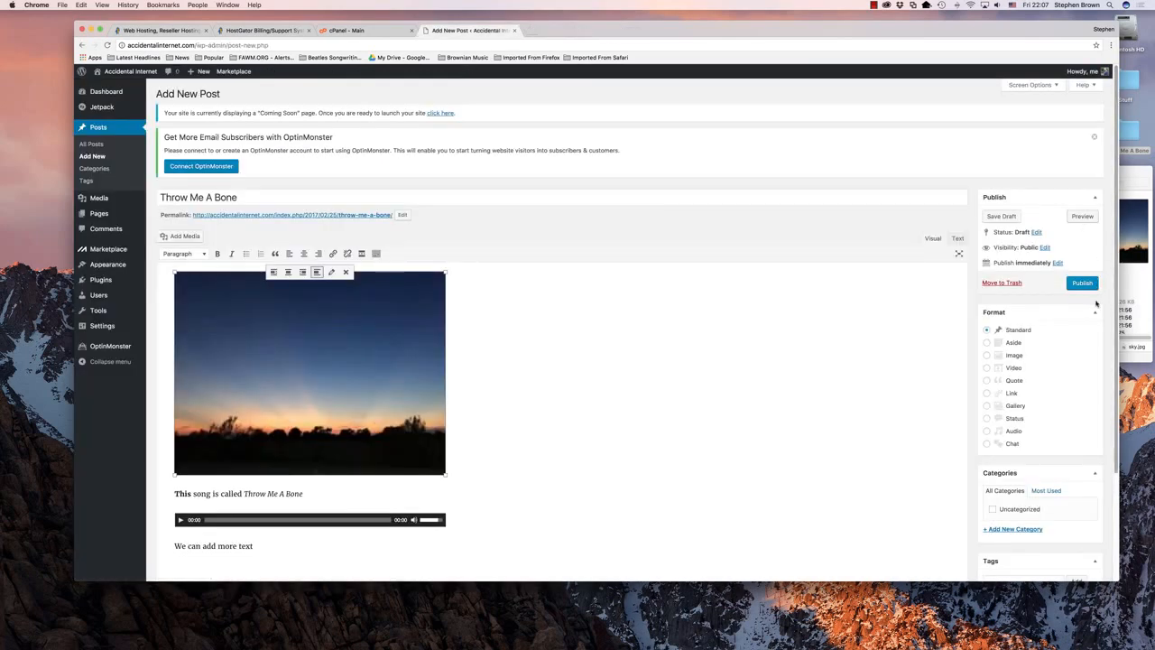
- Open a fresh preview of the post, check the image and audio player layout, and close the preview
left_click(1082, 216)
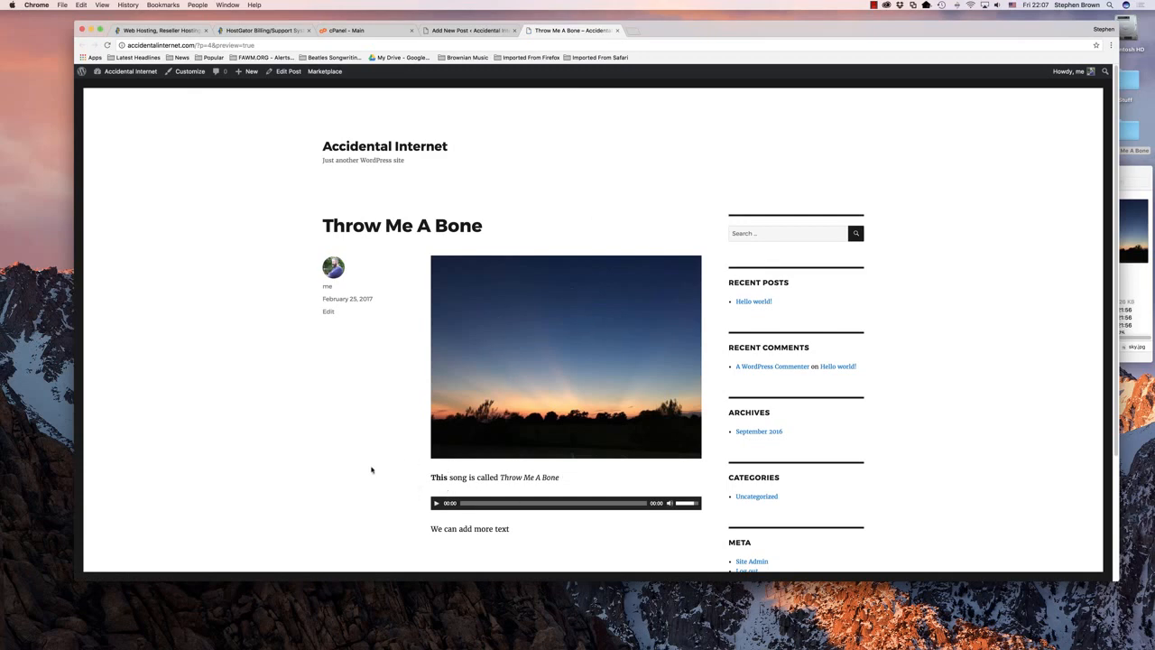
scroll(373, 469, "down", 3)
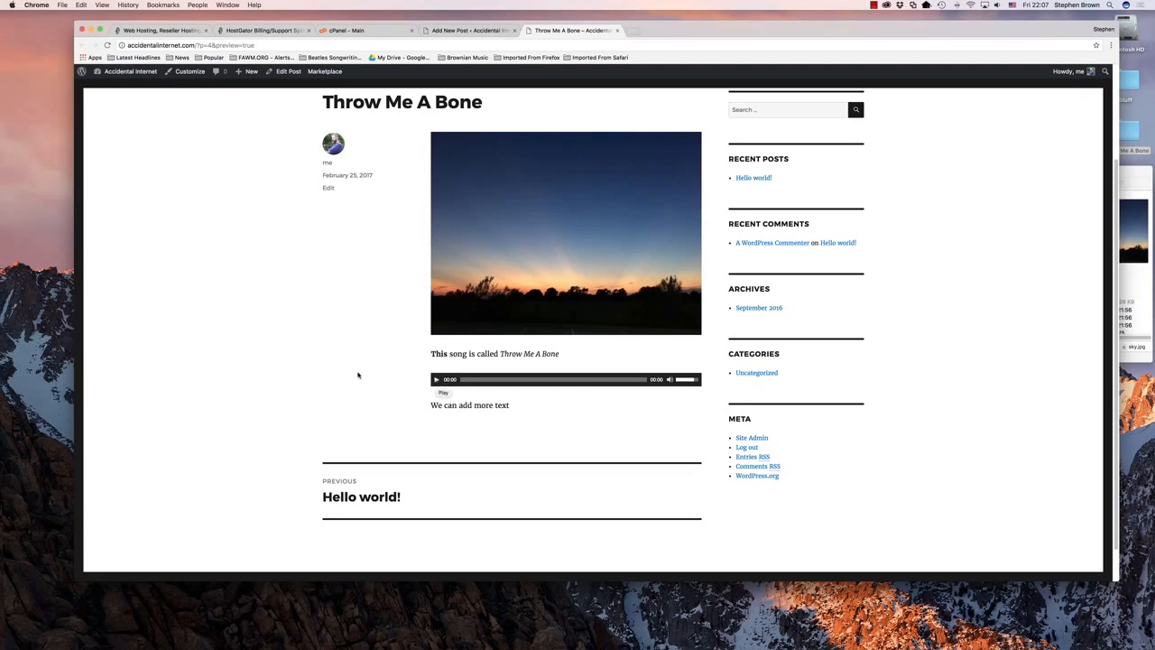
scroll(355, 374, "down", 1)
scroll(356, 374, "up", 4)
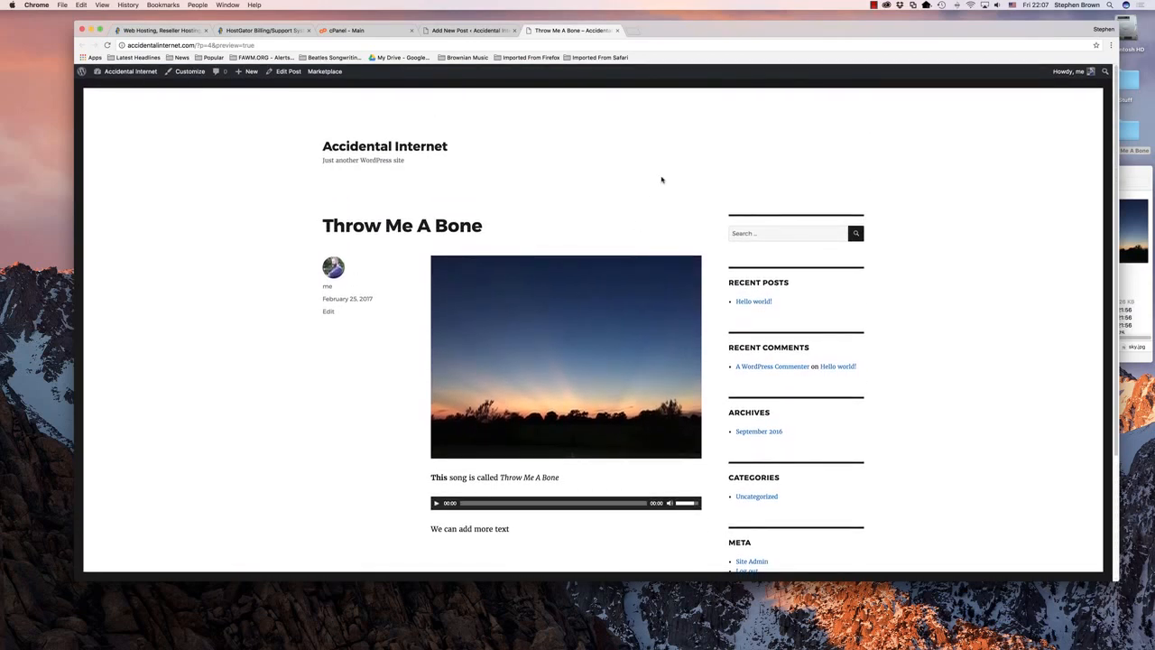
left_click(617, 31)
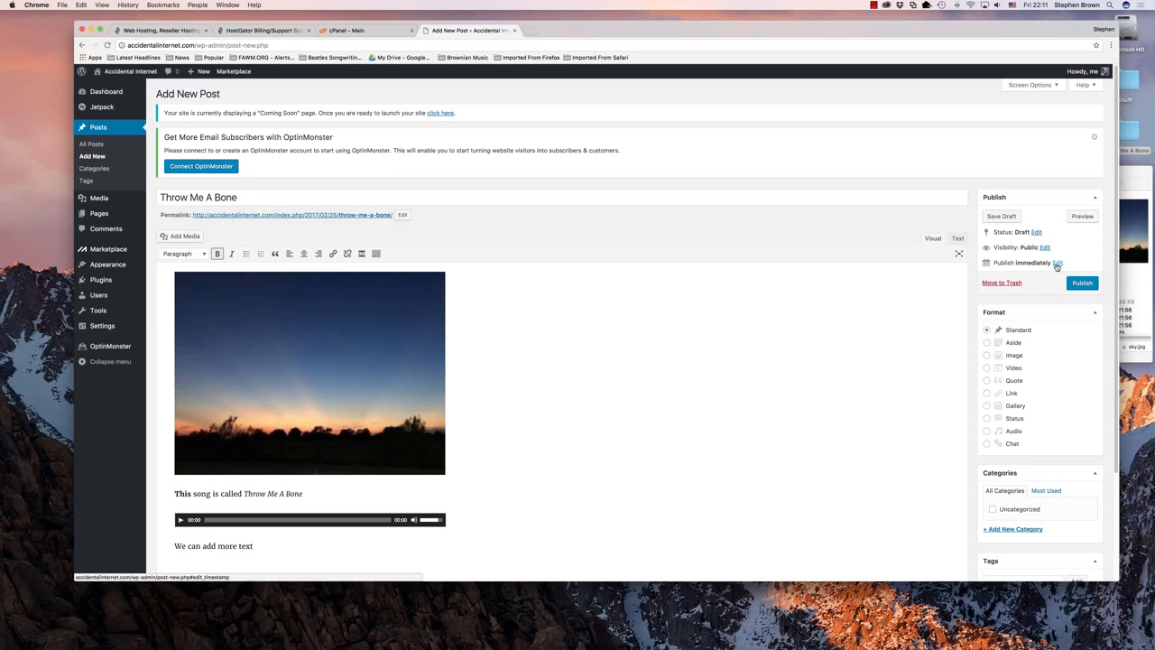
left_click(1057, 263)
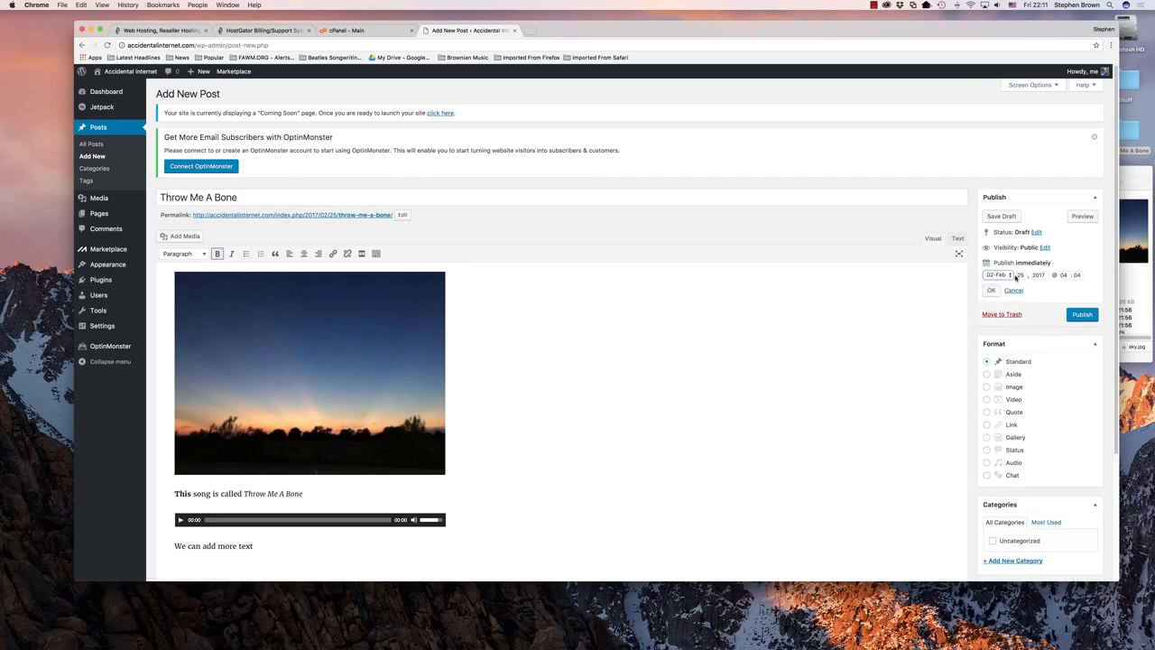
left_click(1011, 276)
left_click(1002, 276)
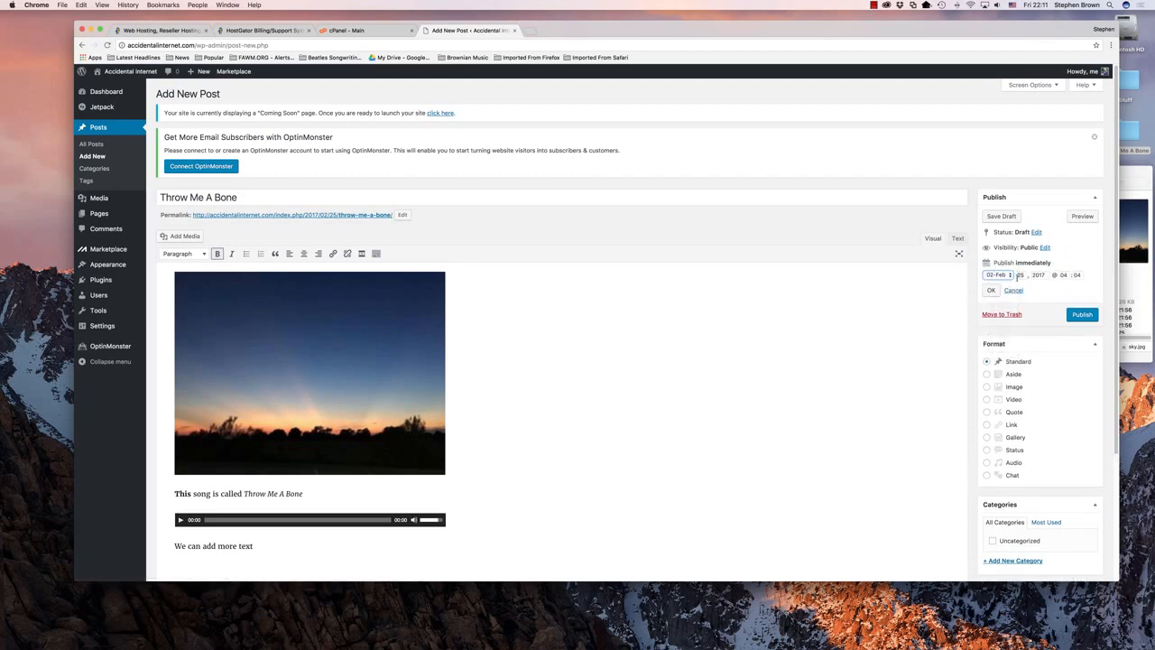
left_click(1014, 291)
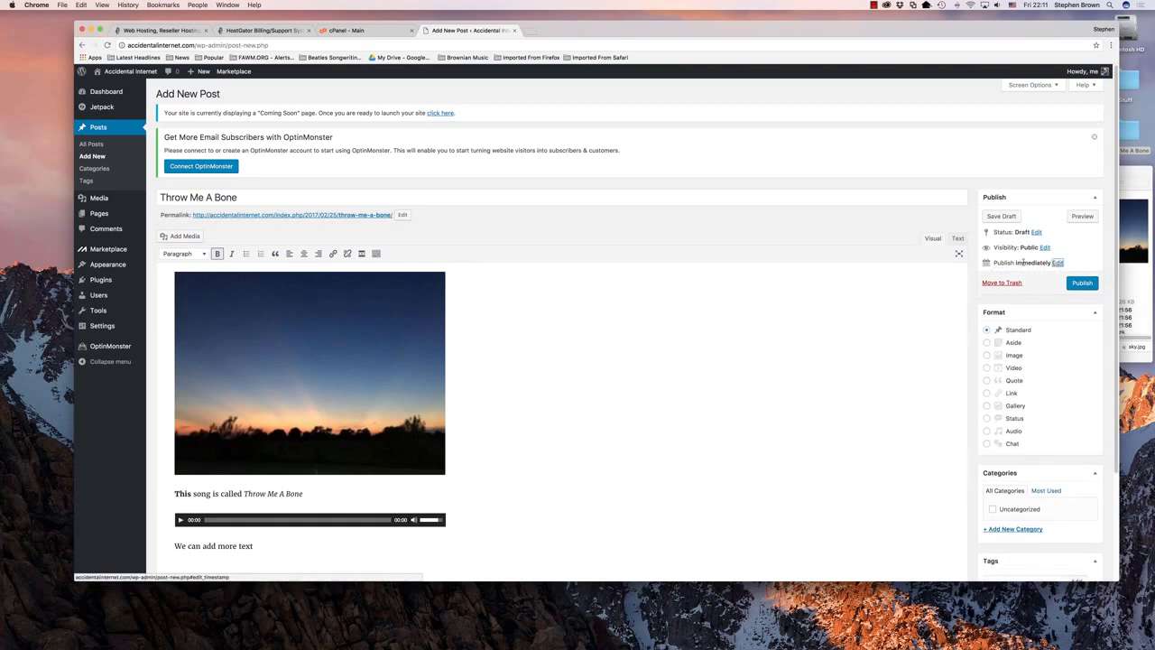
- Publish the post immediately and check its status and the site's "Coming Soon" notice
left_click(1081, 284)
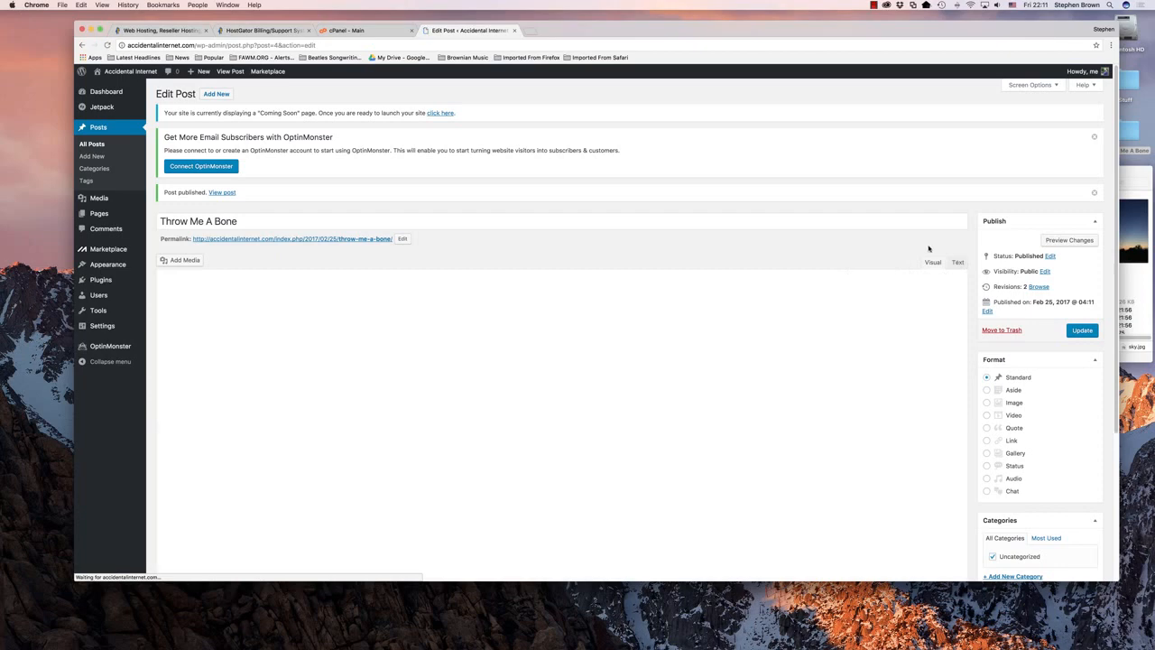
left_click_drag(995, 256, 1060, 257)
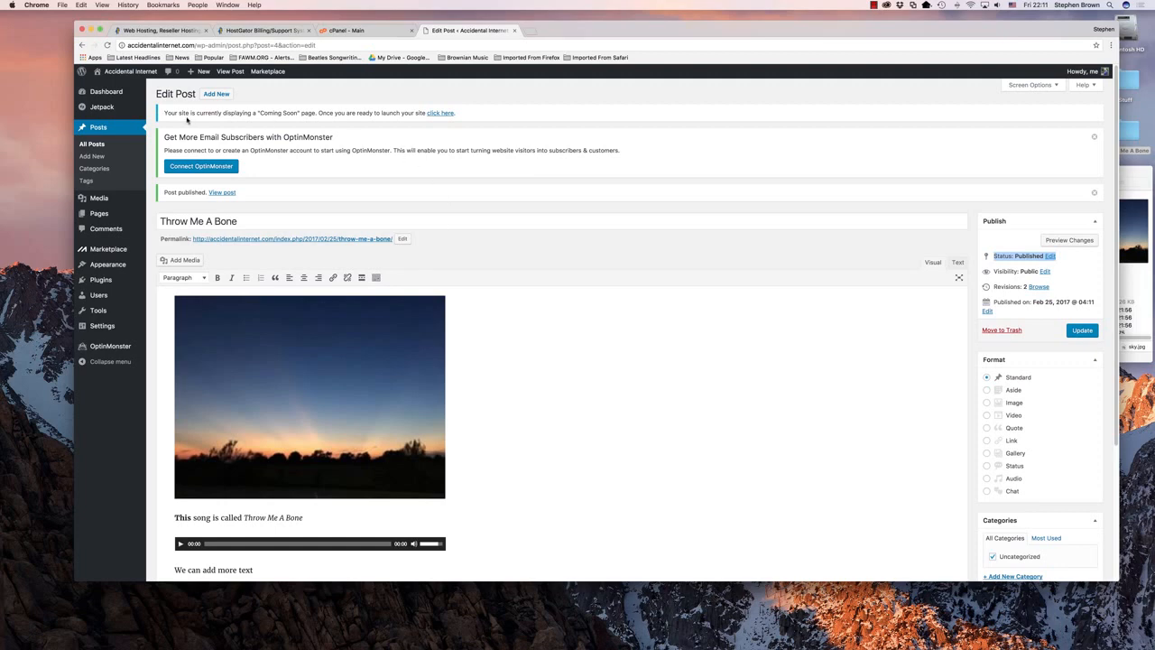
left_click_drag(163, 113, 470, 113)
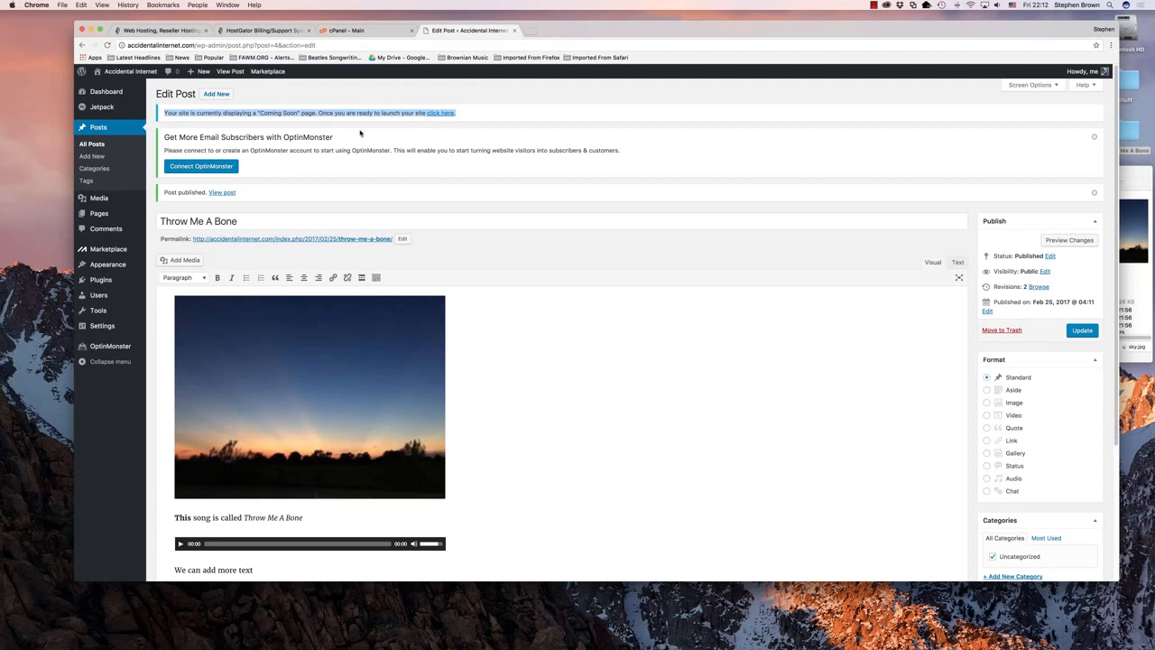
- Launch the site to replace its "Coming Soon" page, and move the "Hello world!" post to the trash
left_click(414, 97)
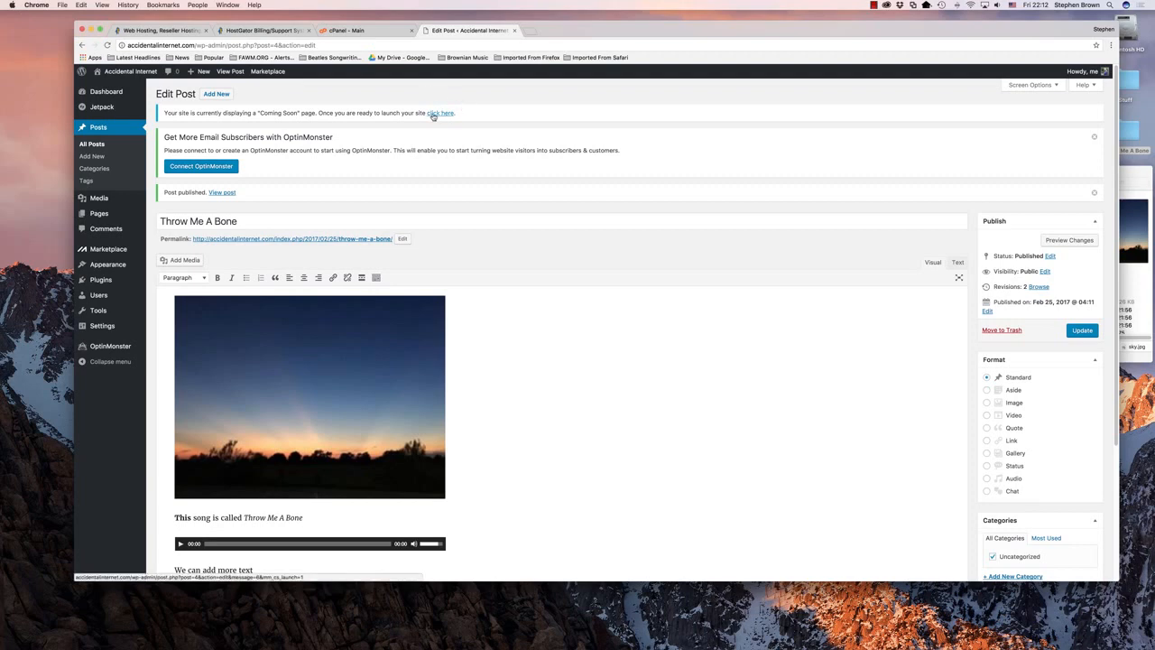
left_click(433, 114)
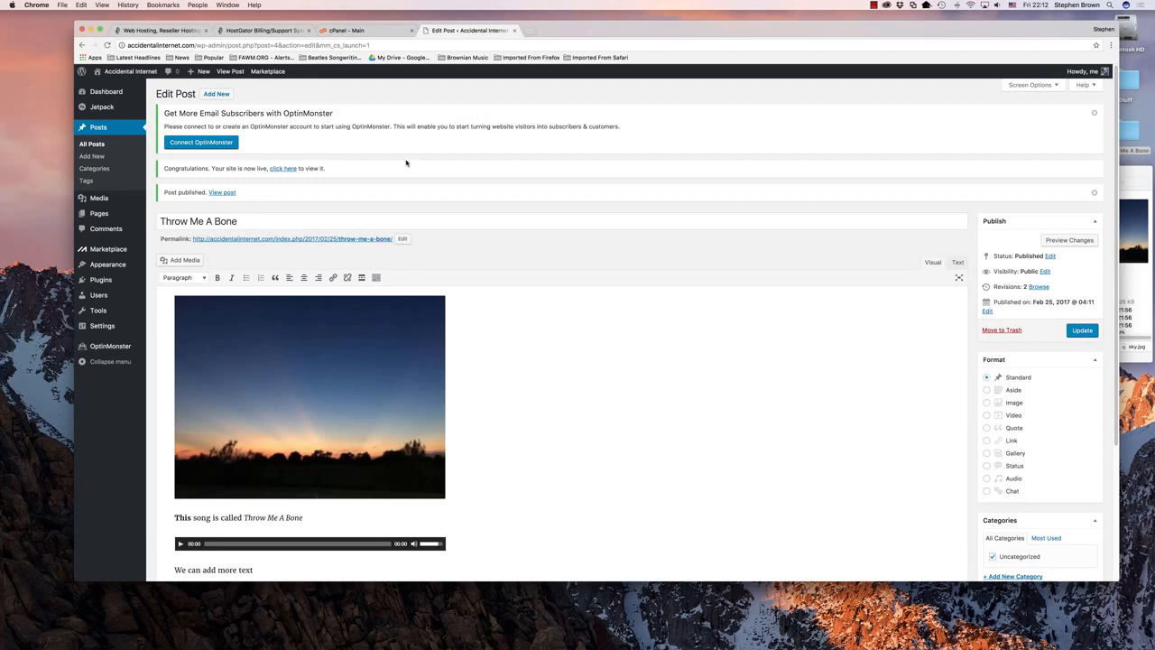
left_click(91, 146)
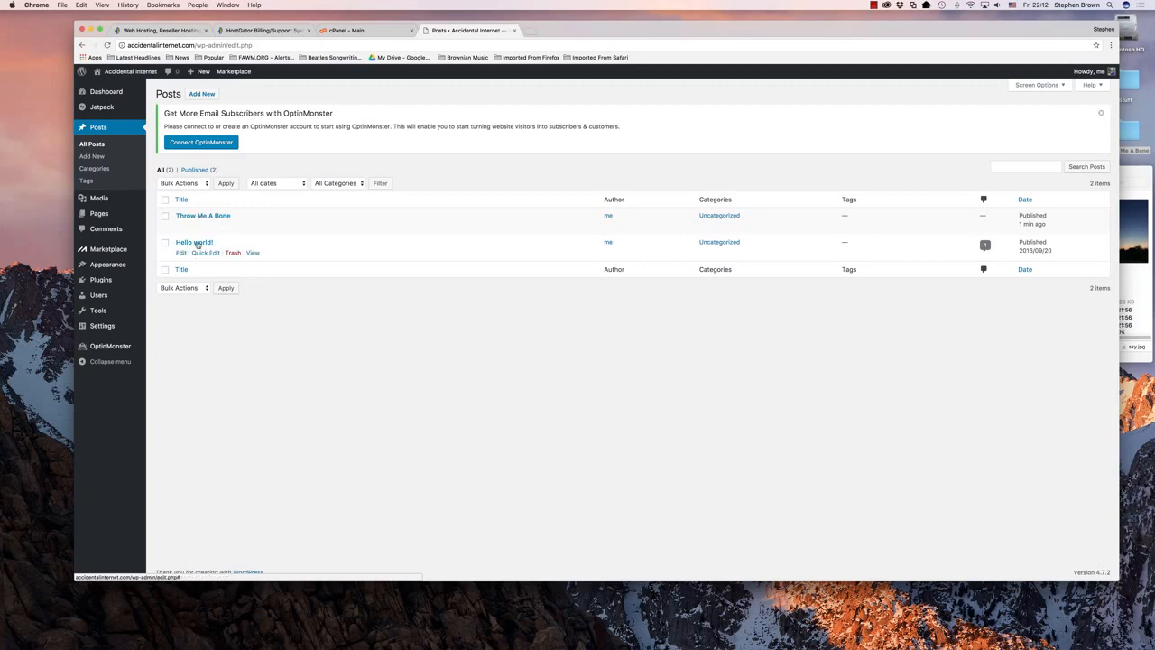
left_click(233, 254)
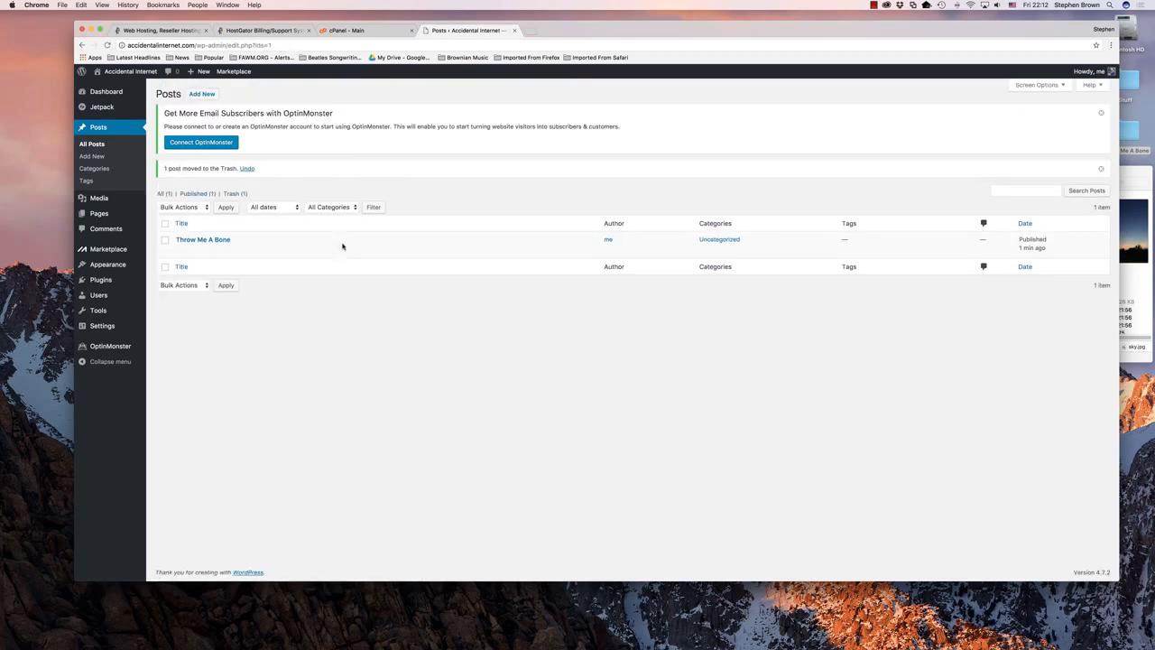
- Open the Accidental Internet site's front page in a new browser tab and view the published post there
mouse_move(341, 245)
mouse_move(117, 74)
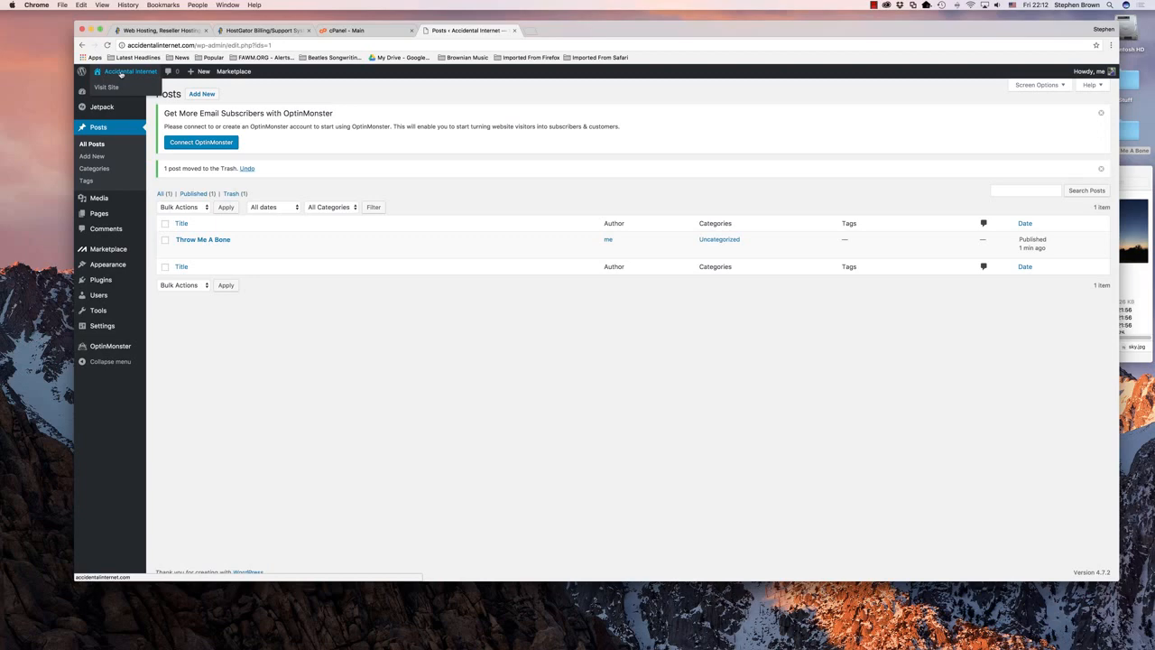
right_click(121, 74)
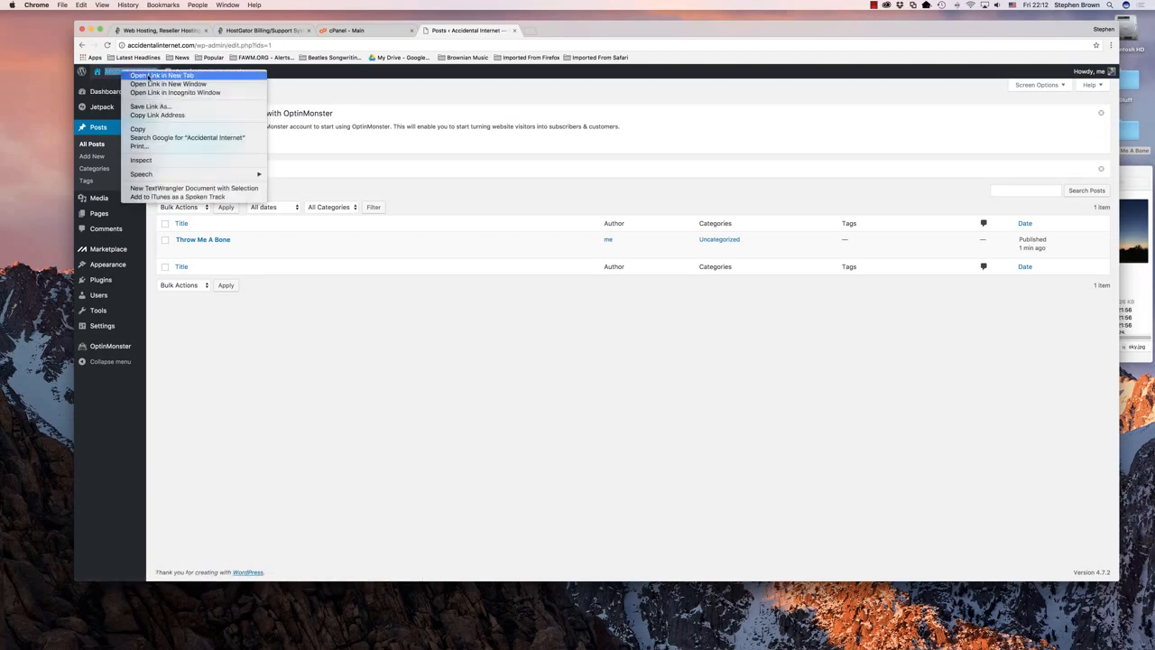
left_click(149, 76)
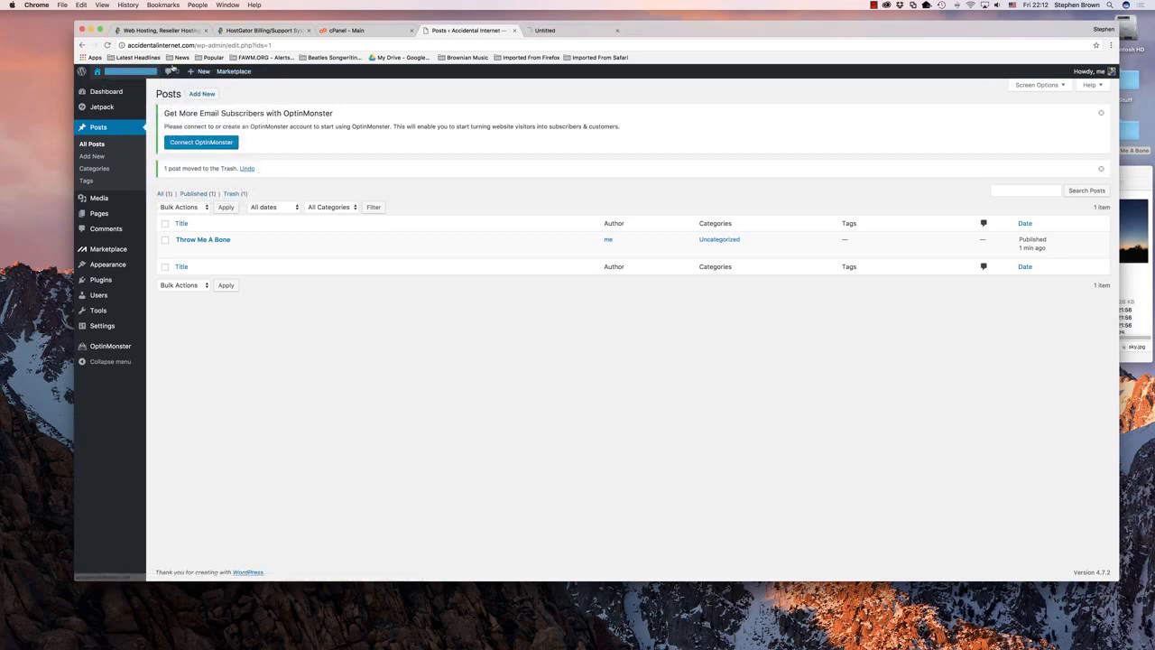
left_click(570, 31)
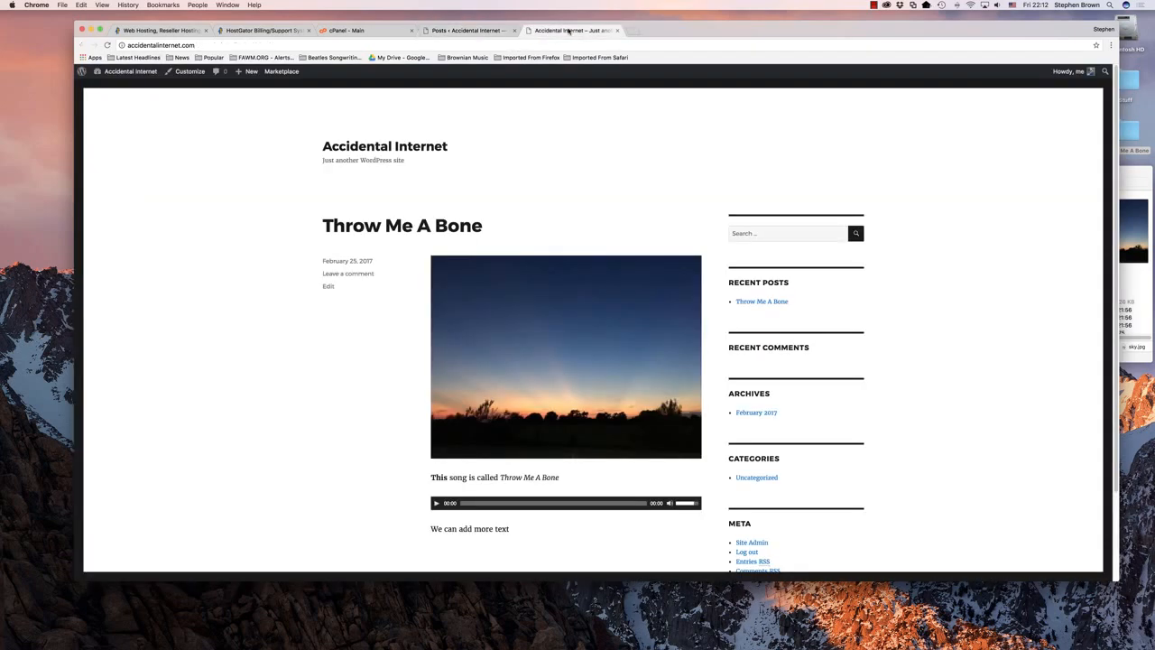